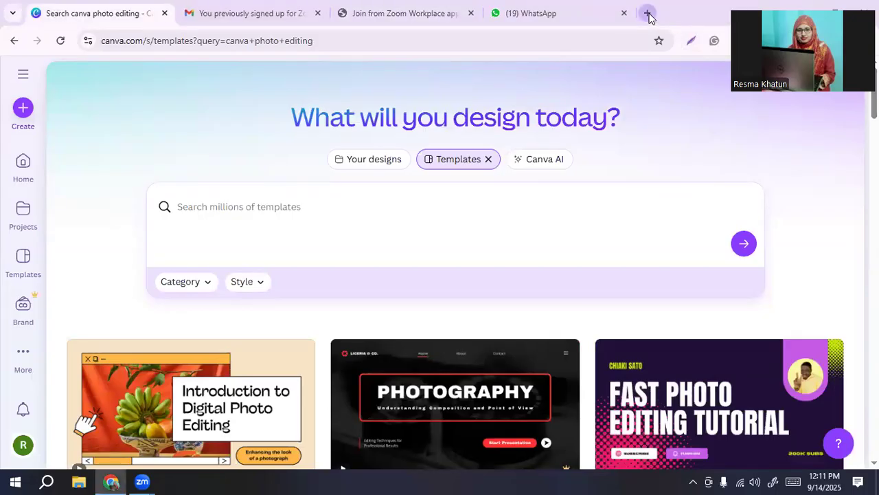
Step: Open a new browser tab and search the web for canva.com
click(648, 14)
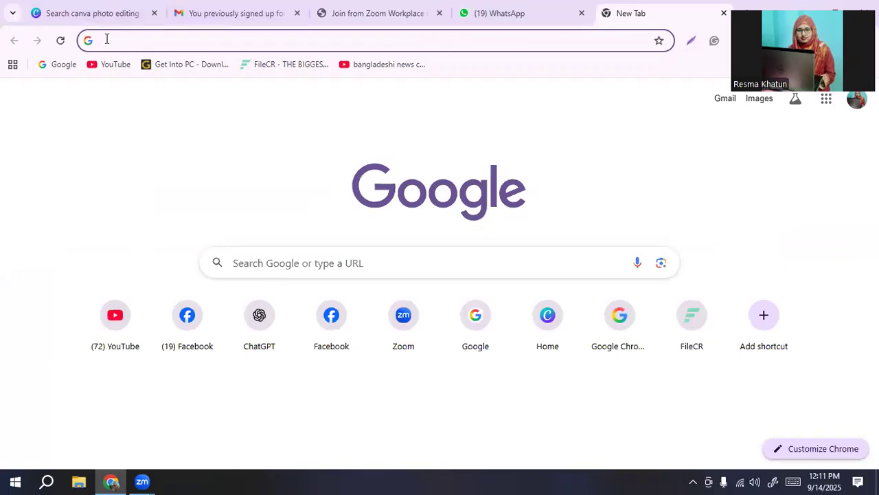
click(107, 40)
click(115, 67)
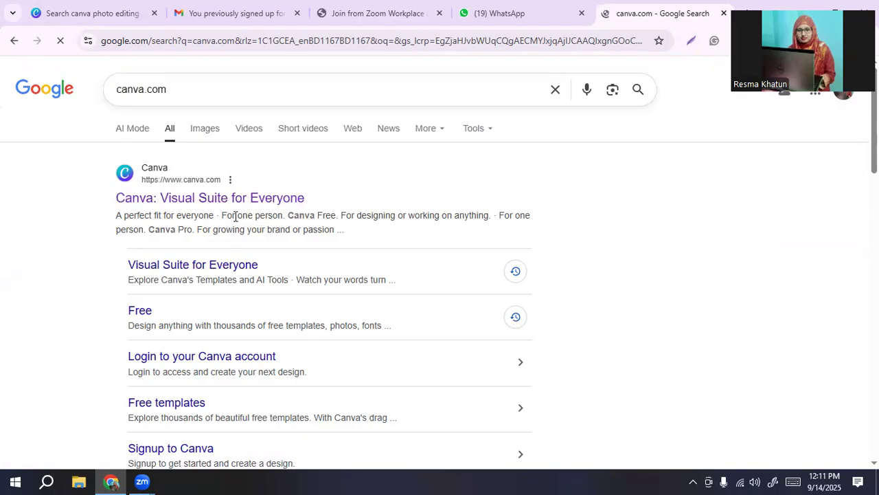
Step: Return to the open Canva page and create a custom-size design 700 px wide and 1000 px high
click(97, 13)
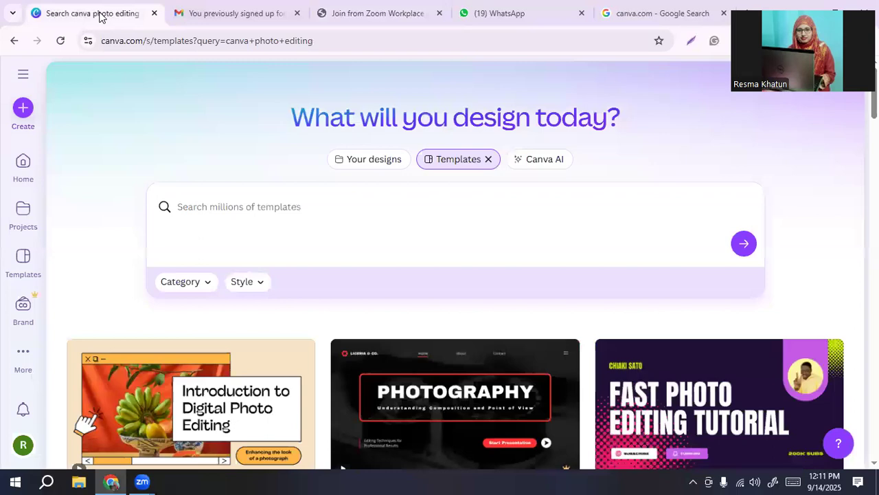
scroll(598, 278, down, 5)
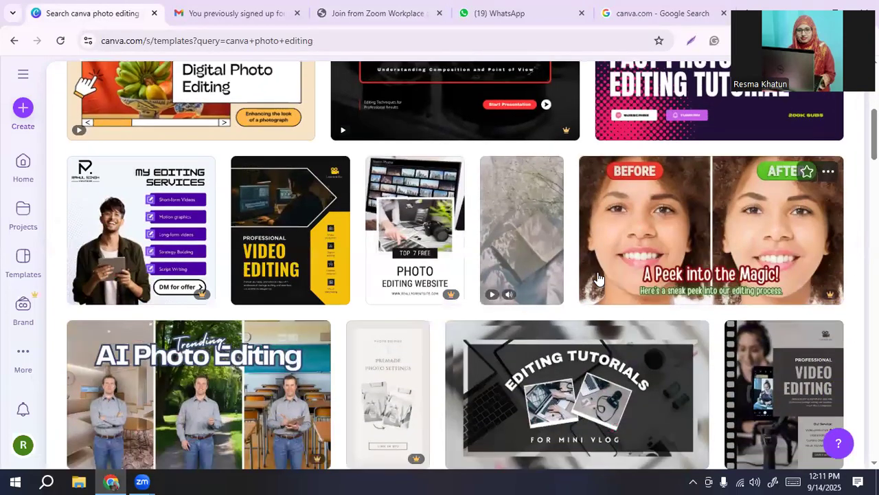
scroll(598, 279, up, 5)
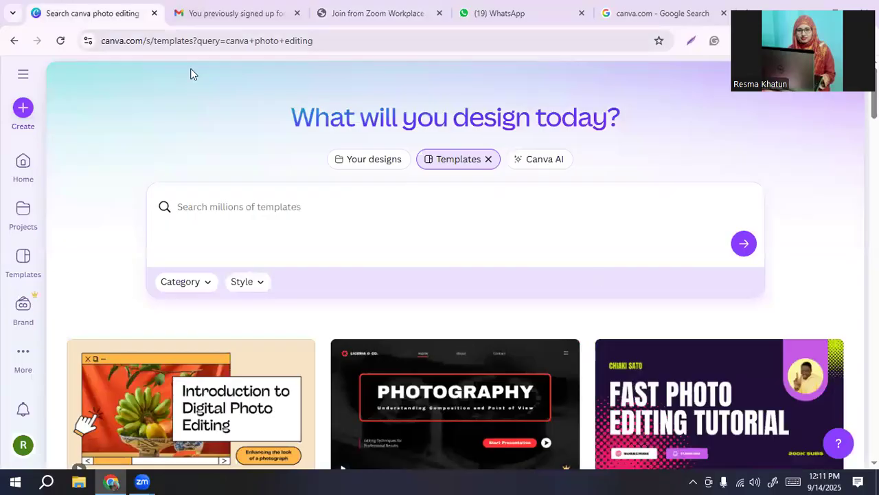
click(23, 109)
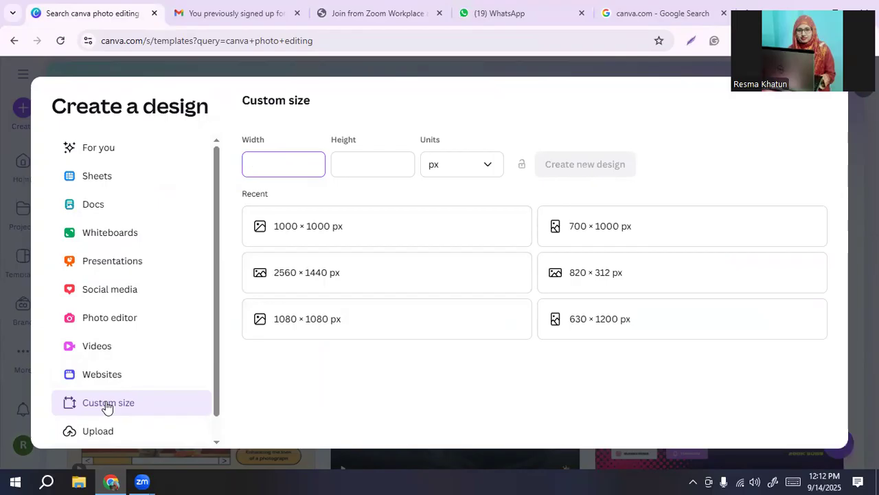
click(97, 323)
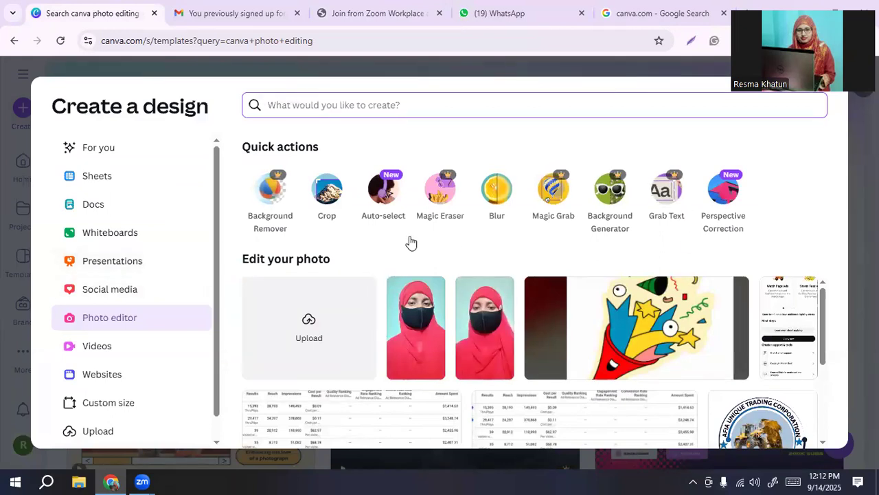
click(104, 406)
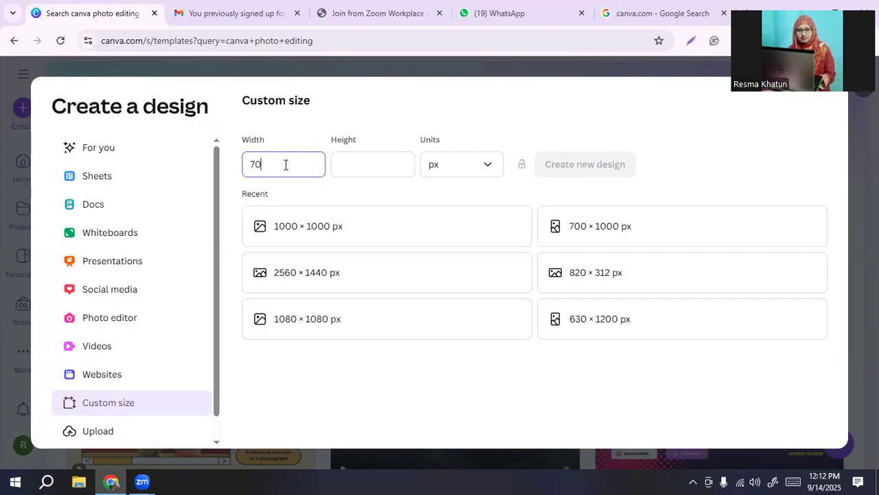
click(389, 162)
text(1000)
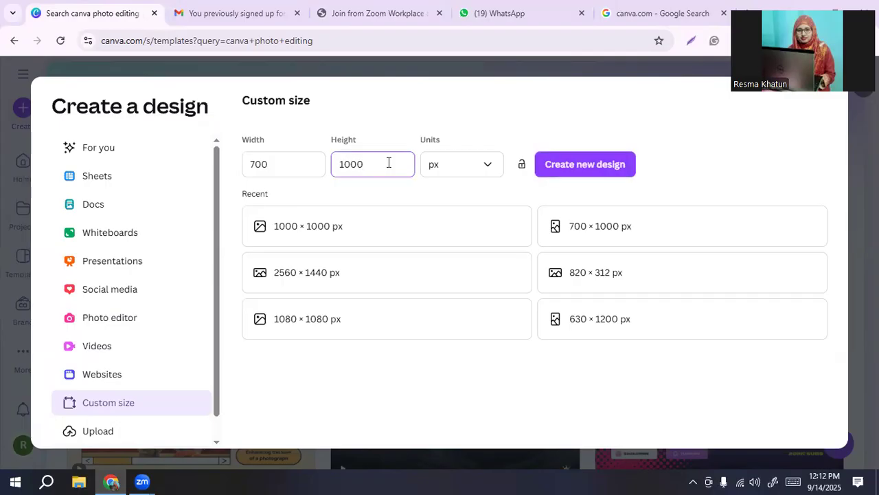
click(579, 168)
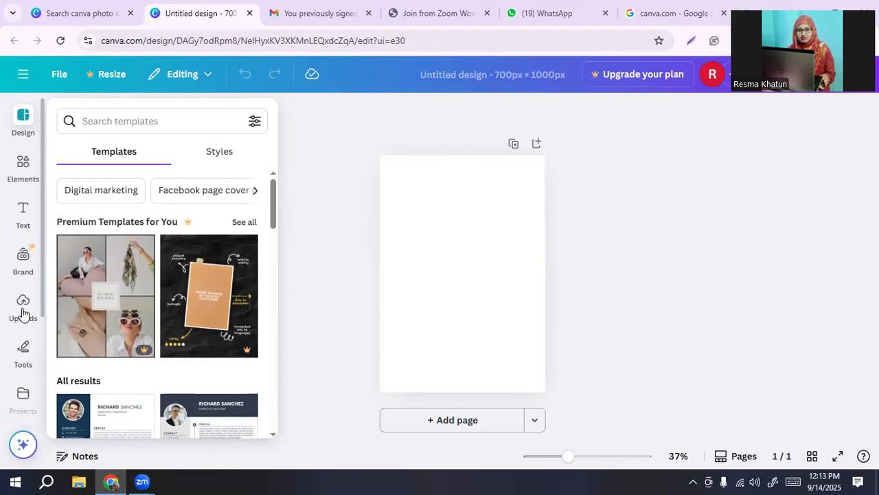
Step: Show the uploaded images, check the local files in Downloads, and dismiss the file chooser
click(22, 311)
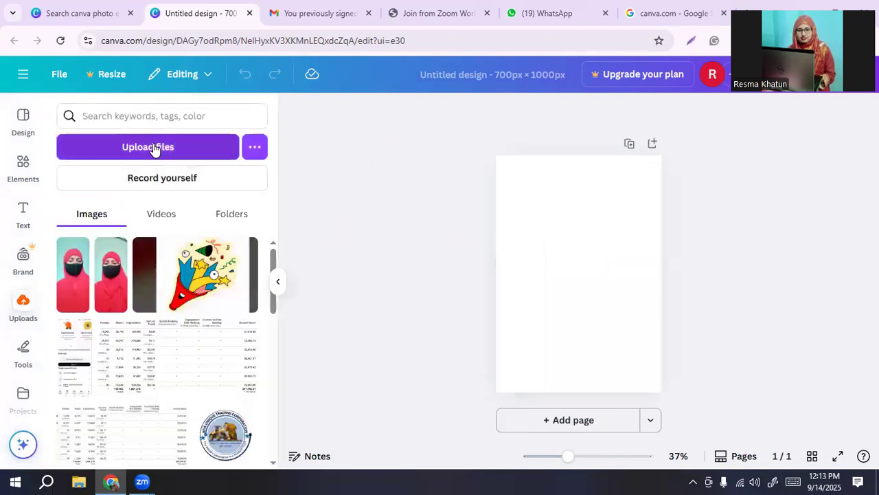
click(154, 143)
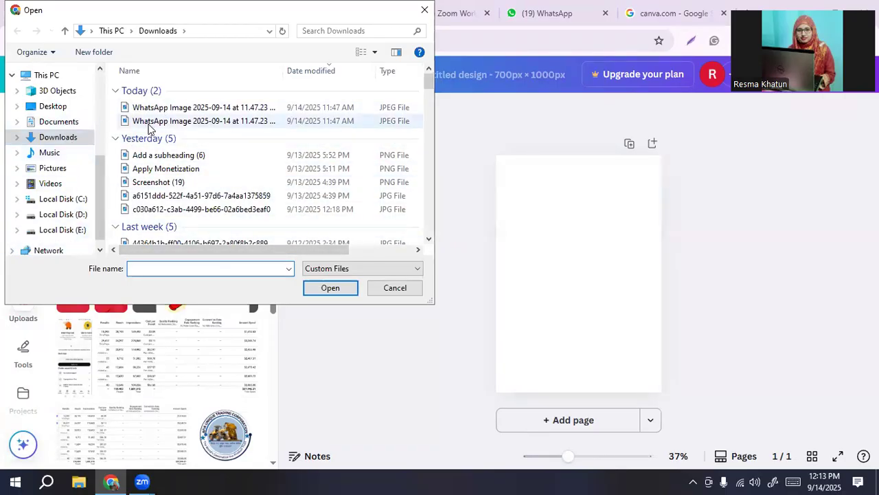
click(426, 10)
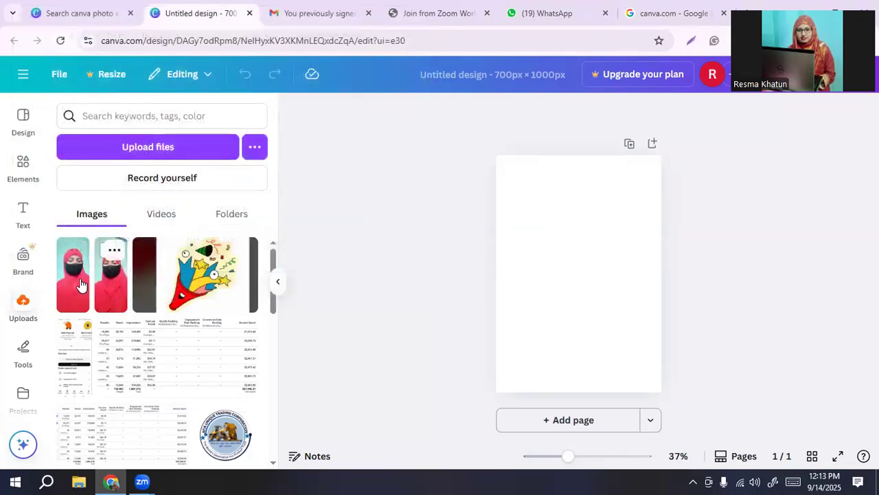
click(70, 285)
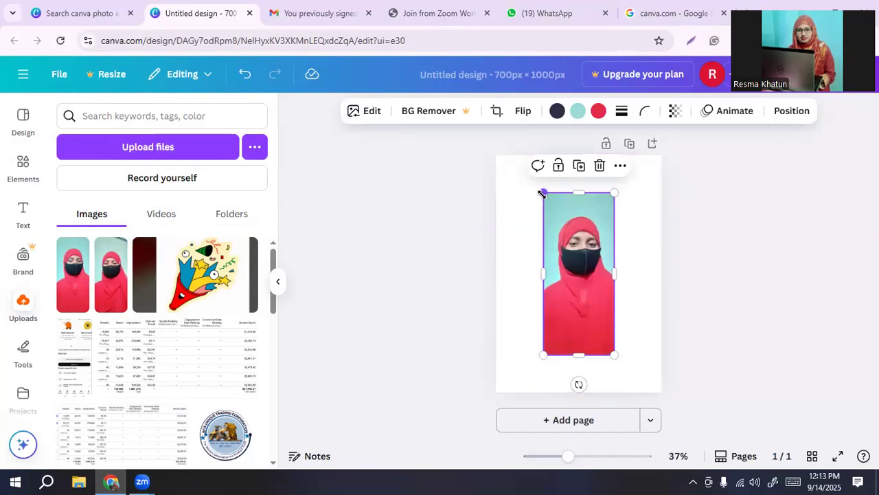
drag(542, 193, 535, 172)
drag(573, 348, 574, 393)
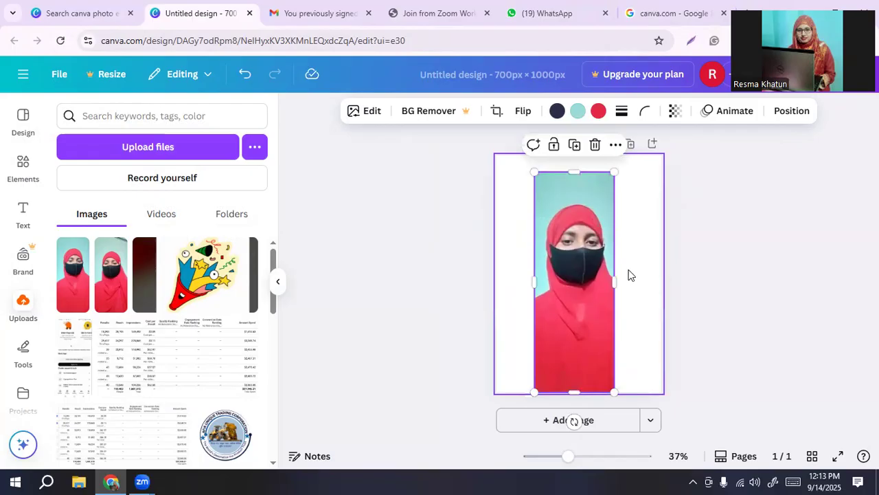
drag(615, 282, 666, 281)
drag(532, 281, 512, 281)
drag(585, 296, 852, 440)
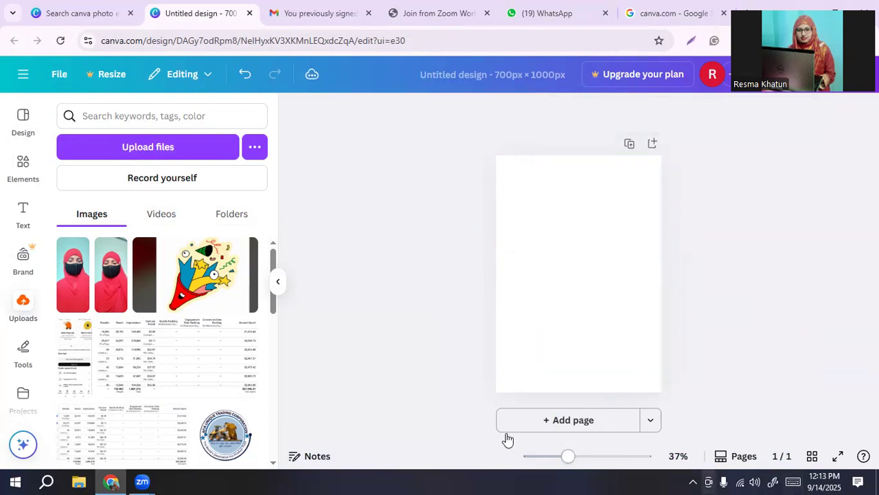
Step: Place the second uploaded portrait photo on the page and enlarge it on all sides to fill the page
click(103, 289)
drag(541, 273, 507, 284)
drag(615, 272, 646, 272)
drag(576, 193, 571, 154)
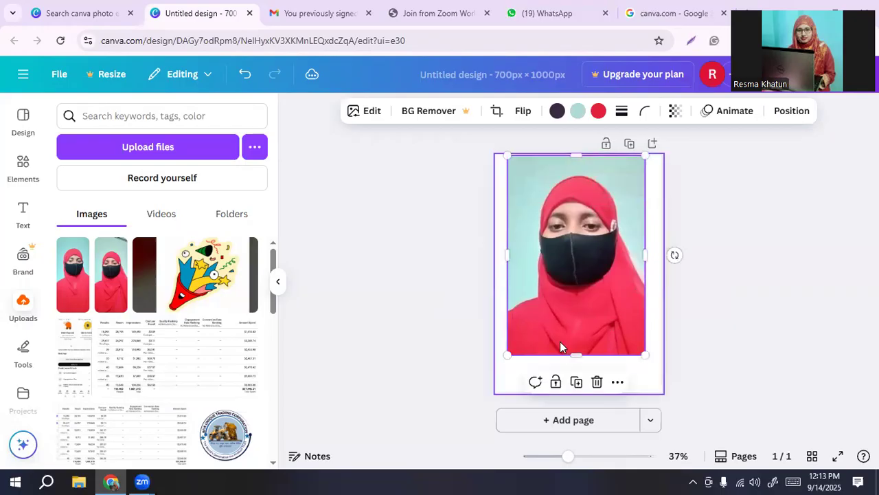
mouse_move(576, 354)
mouse_down()
mouse_move(575, 387)
mouse_move(574, 356)
mouse_up()
drag(646, 273, 662, 273)
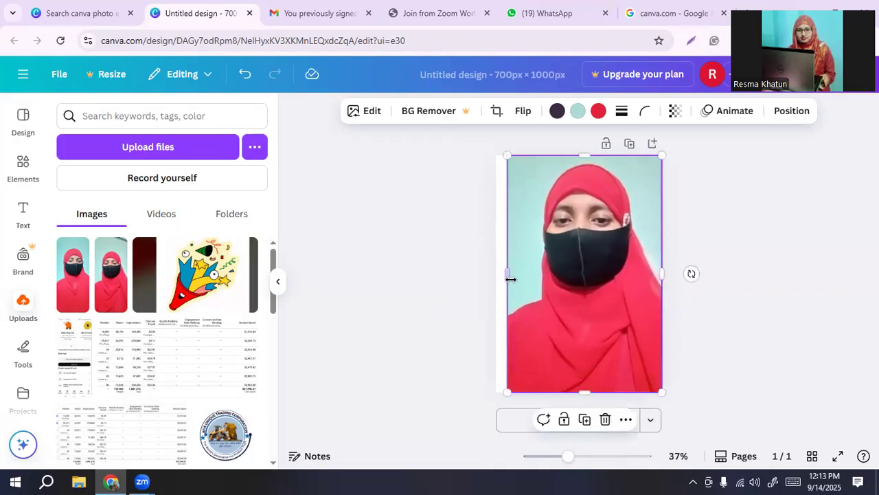
drag(506, 275, 500, 275)
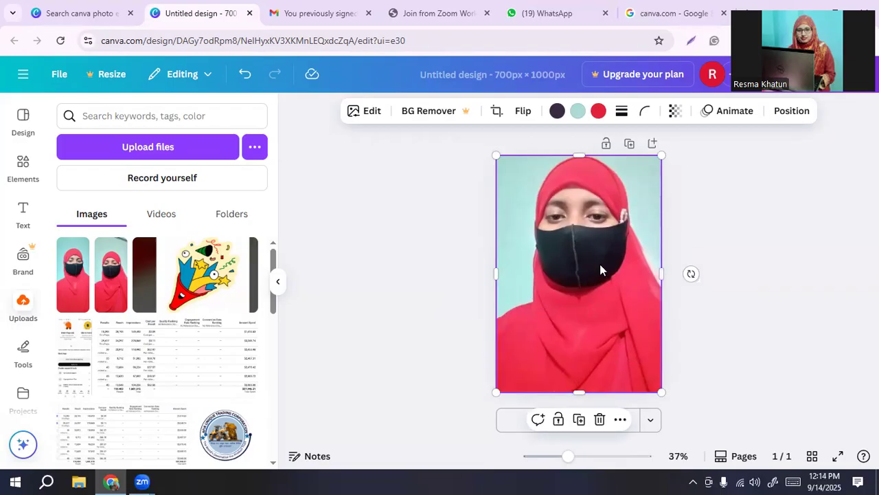
Step: Shift the photo down inside its crop frame to leave space above the head, and apply the crop
double_click(564, 275)
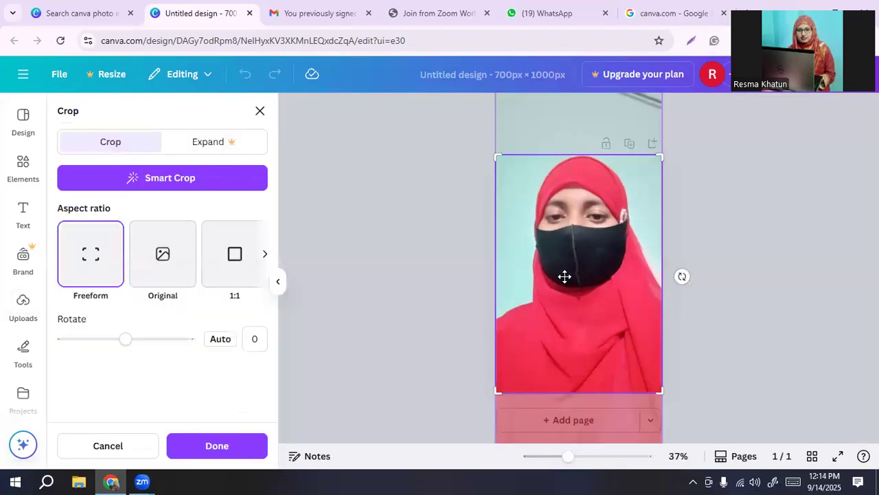
drag(564, 278, 560, 303)
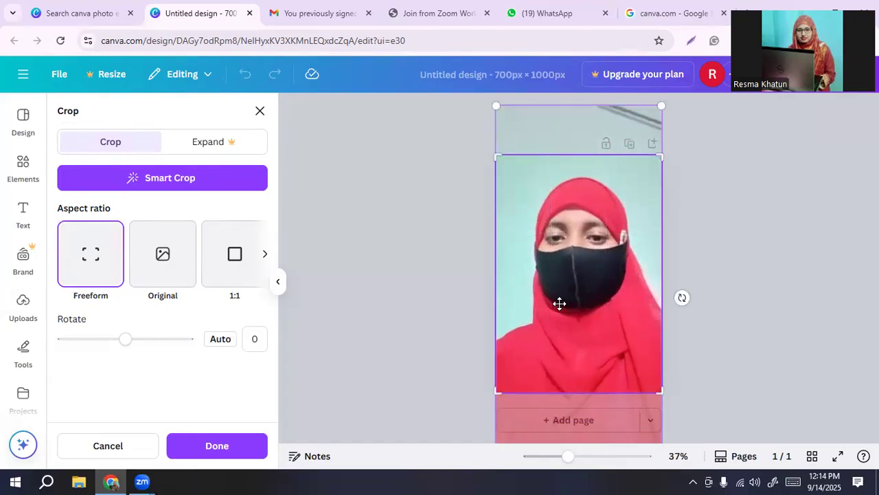
click(793, 281)
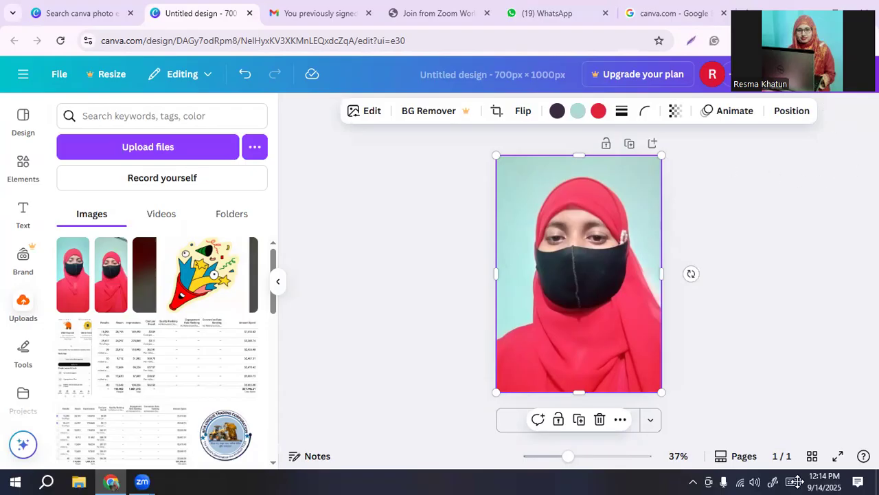
Step: Open the photo's editing options and select its foreground as the area to edit
click(371, 114)
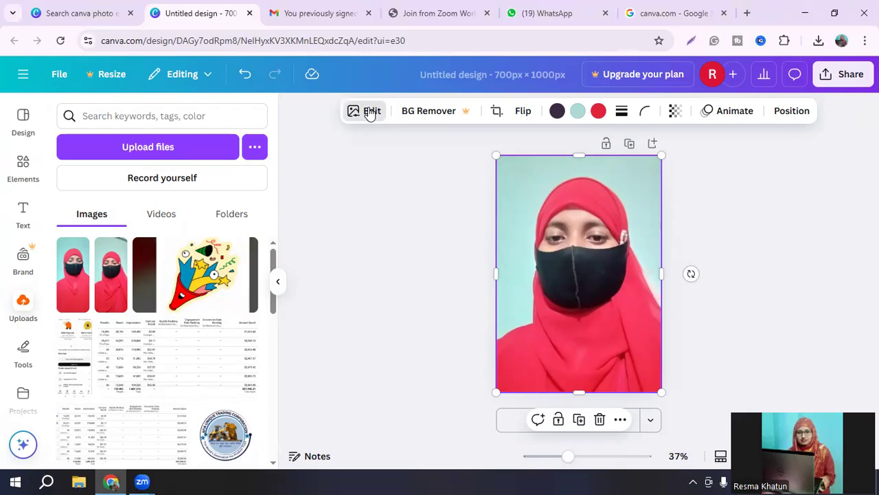
click(370, 112)
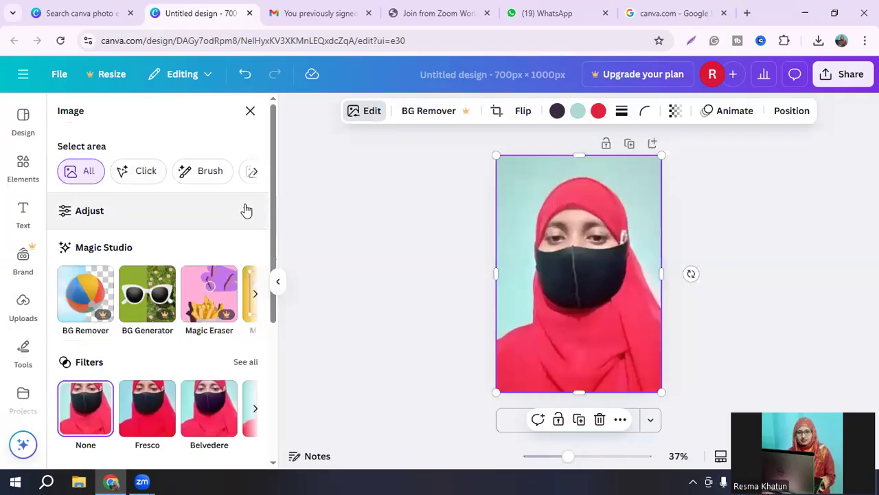
click(254, 172)
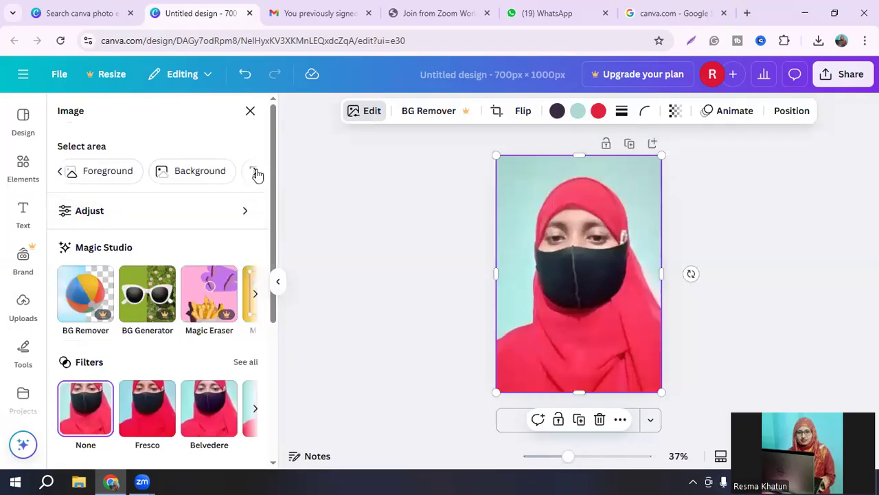
click(61, 172)
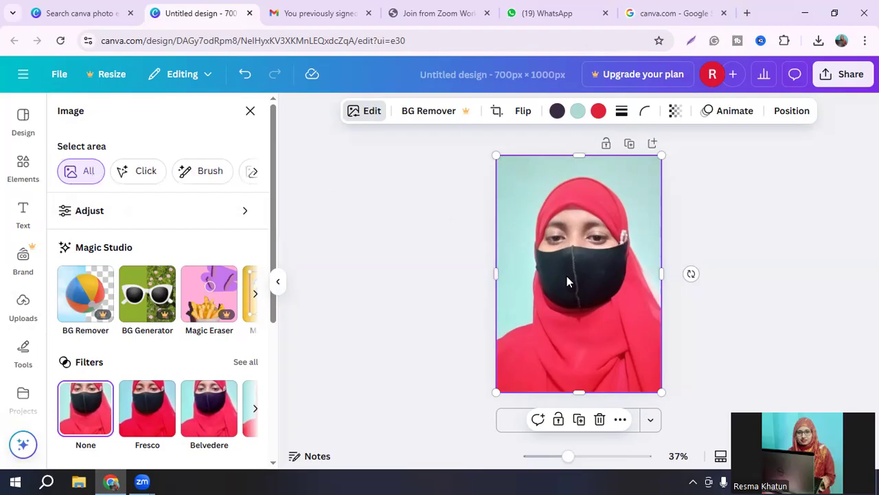
click(254, 172)
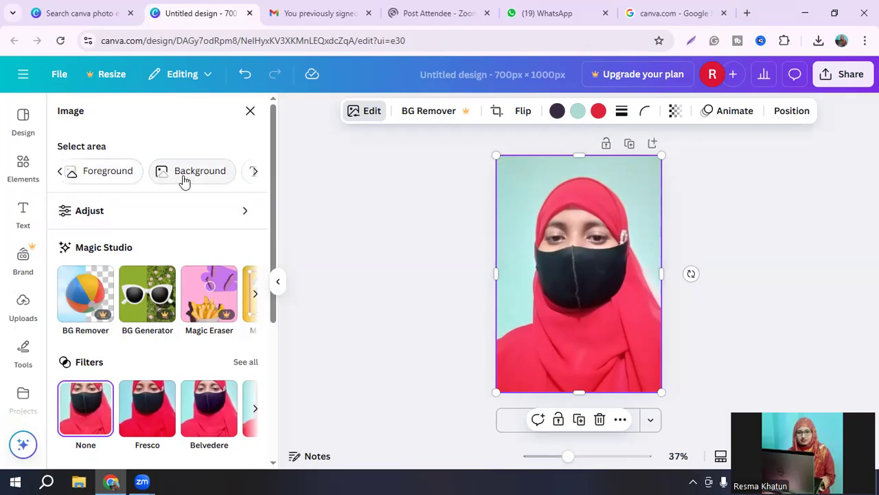
click(108, 172)
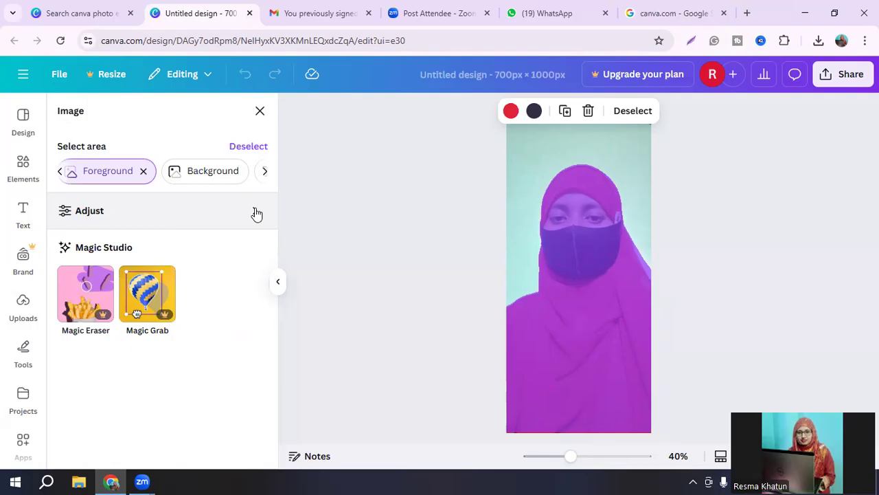
Step: Adjust the foreground's white balance by setting the temperature to 8 and the tint to 9
click(257, 212)
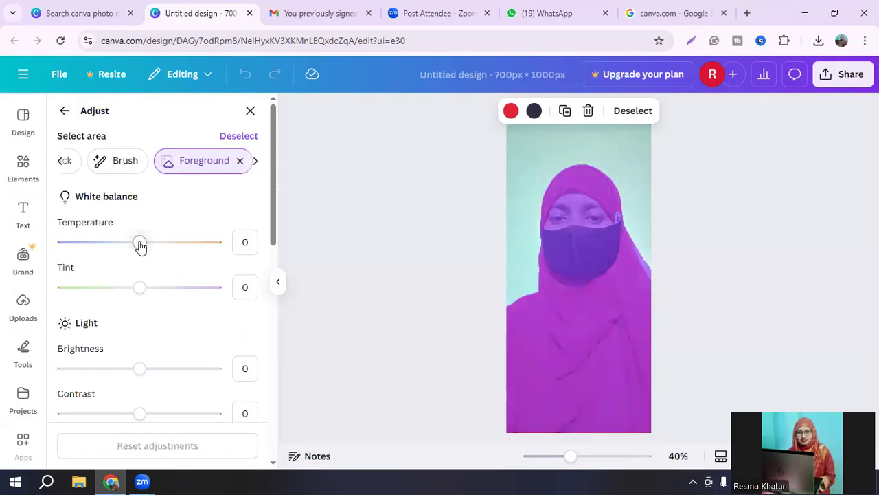
drag(139, 245, 145, 248)
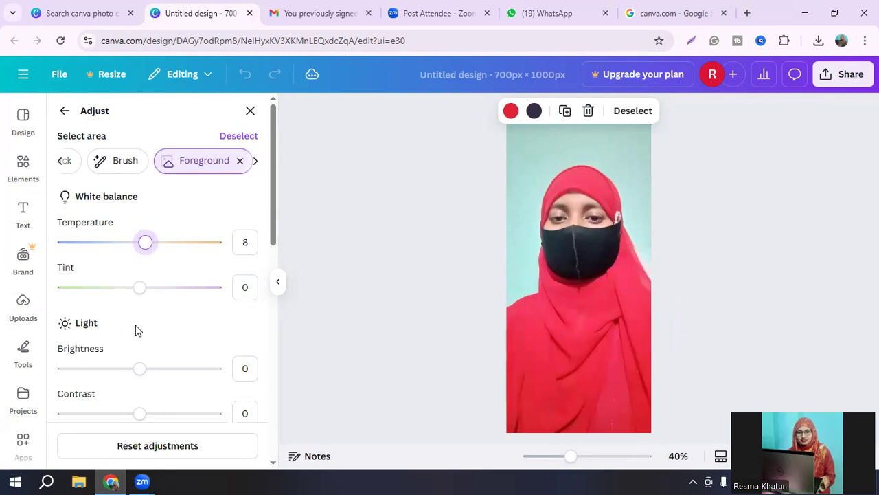
drag(142, 291, 149, 292)
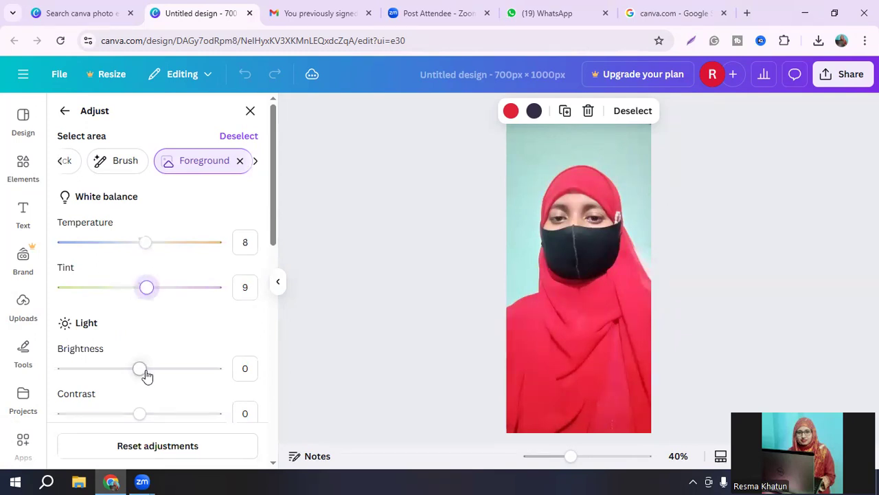
Step: Adjust the foreground's light by setting brightness to 13, contrast to -22 and highlights to -17
drag(139, 369, 151, 369)
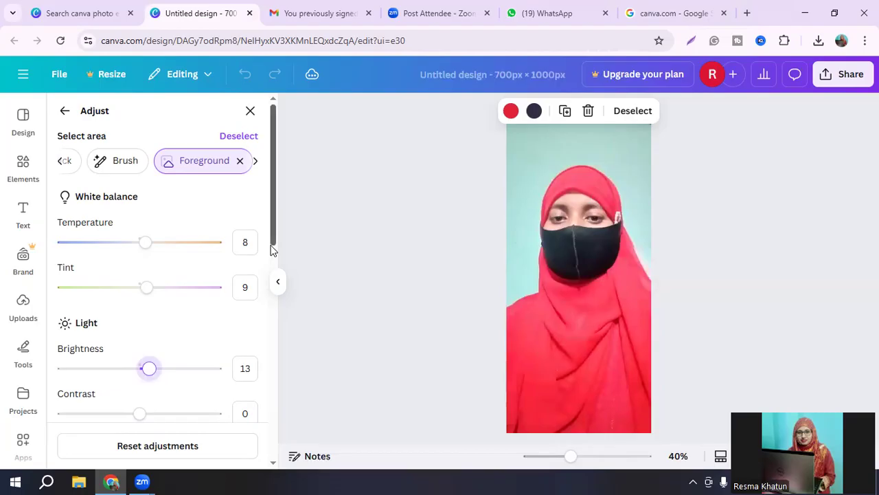
scroll(271, 250, down, 2)
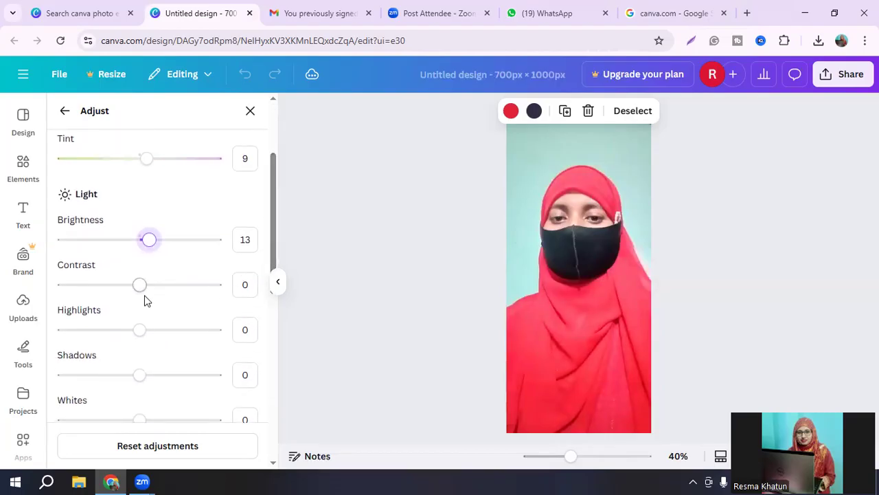
drag(139, 285, 127, 292)
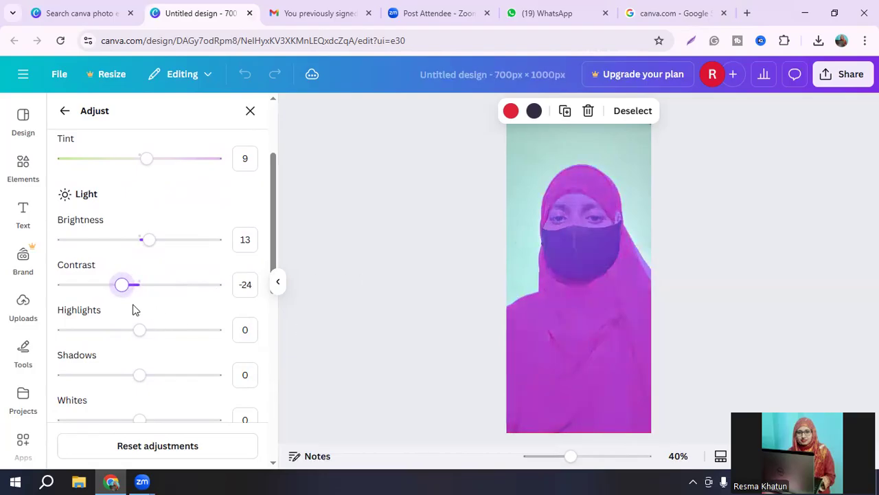
mouse_move(125, 288)
mouse_down()
mouse_move(134, 288)
mouse_move(123, 289)
mouse_up()
mouse_move(138, 336)
mouse_down()
mouse_move(127, 339)
mouse_move(163, 341)
mouse_move(128, 341)
mouse_up()
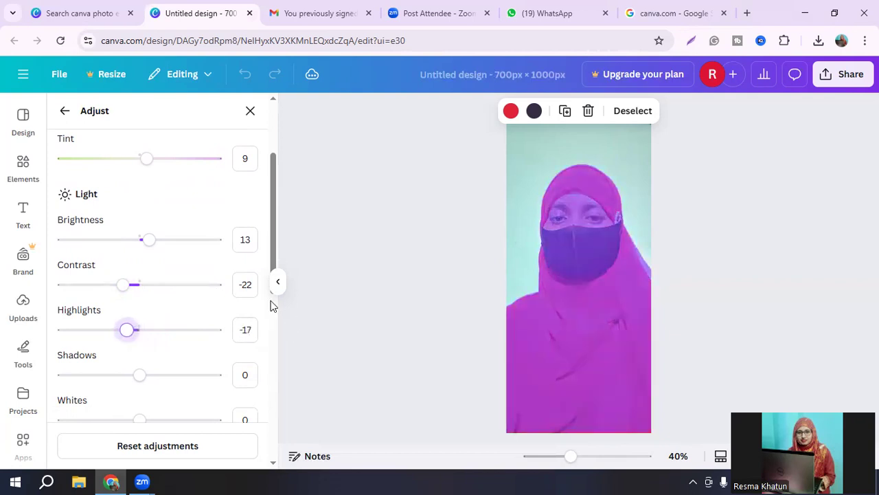
Step: Adjust the foreground's light further by setting shadows to 8, whites to 70 and blacks to 43
scroll(271, 299, down, 2)
drag(139, 313, 145, 316)
drag(141, 358, 153, 360)
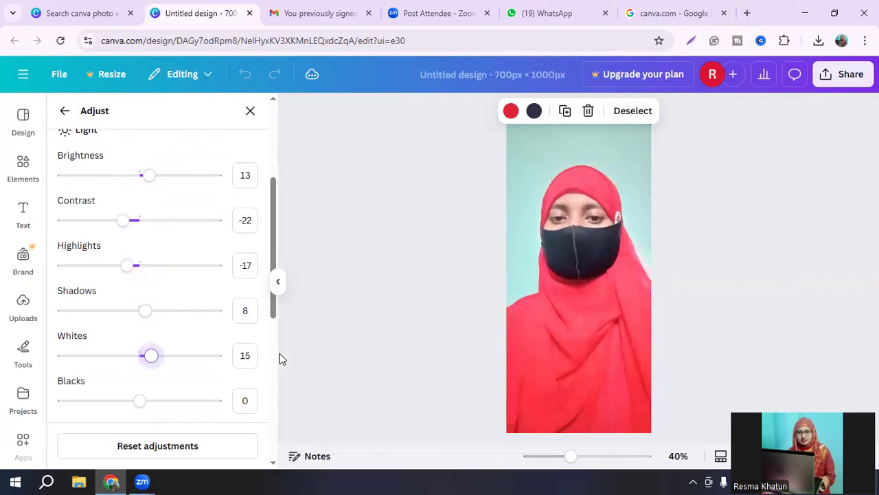
scroll(267, 358, down, 3)
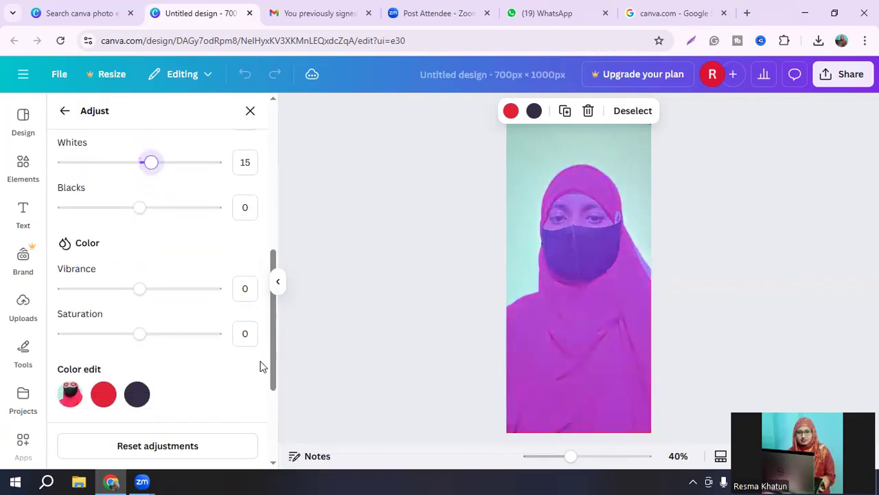
scroll(261, 365, down, 2)
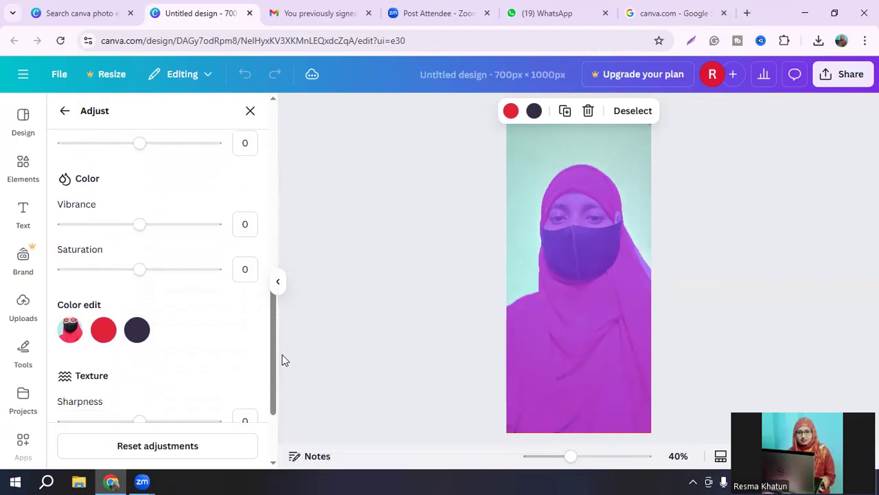
scroll(268, 360, up, 4)
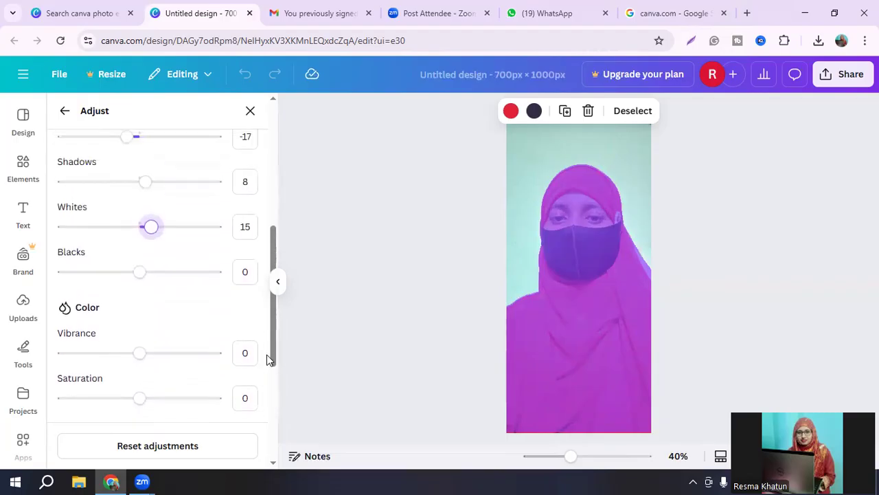
click(140, 272)
drag(140, 276, 166, 281)
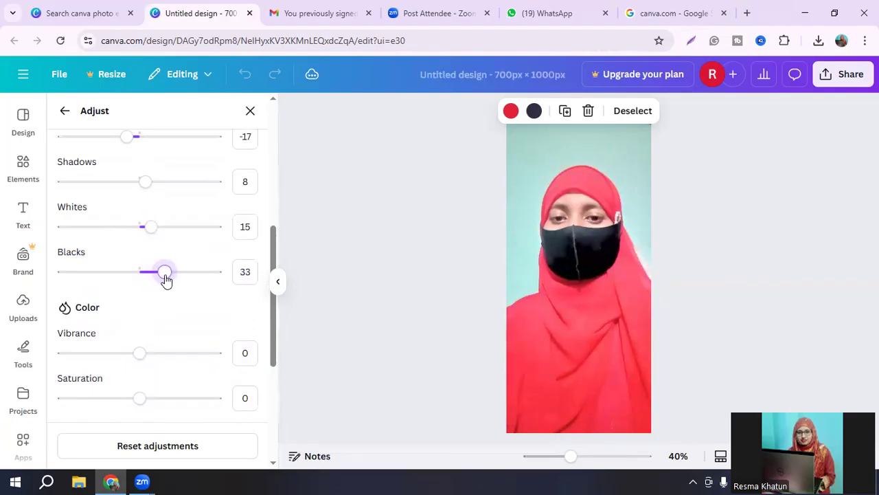
drag(147, 232, 194, 235)
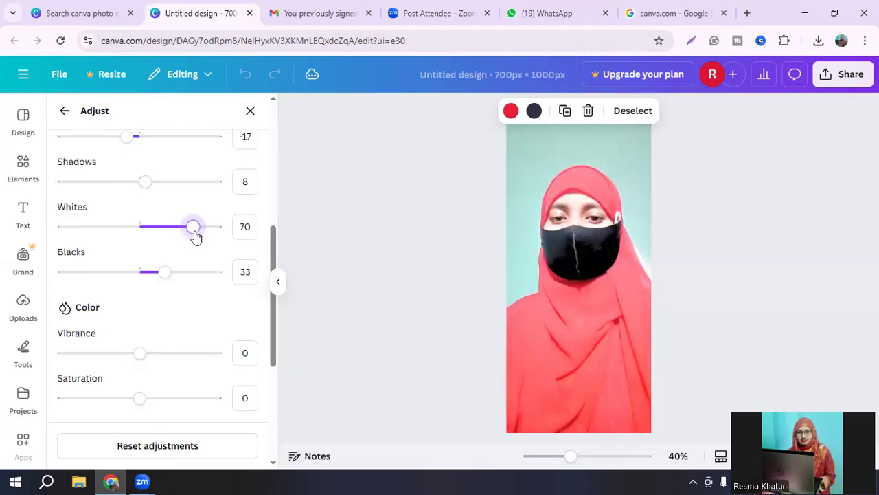
click(168, 277)
drag(167, 277, 174, 277)
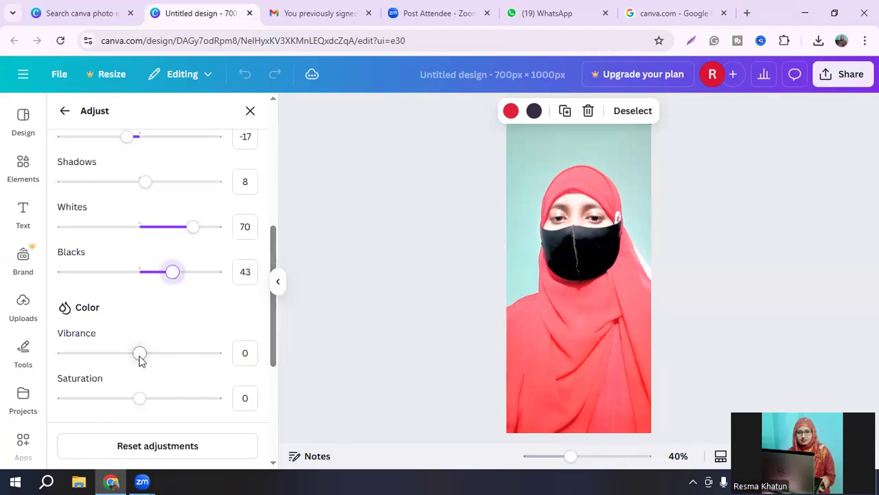
Step: Set the foreground's vibrance to 18, saturation to 25, sharpness to 40 and clarity to 27, and raise its vignette slightly
drag(140, 358, 155, 360)
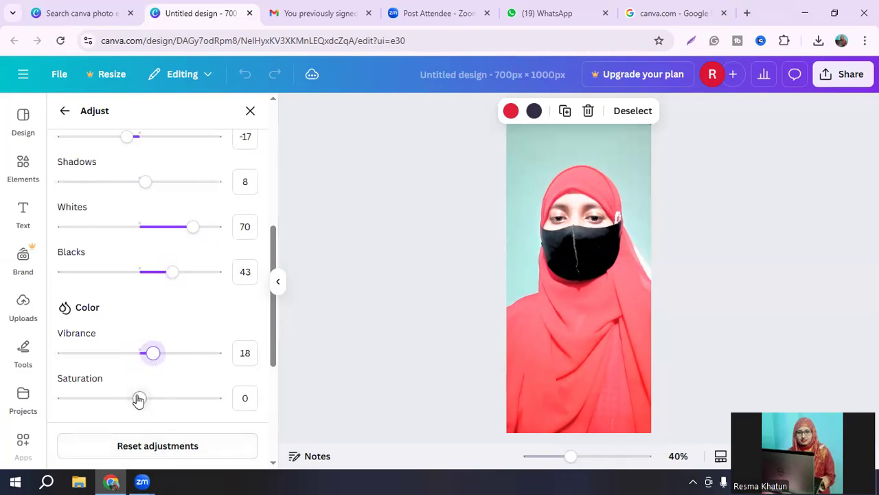
drag(138, 399, 159, 404)
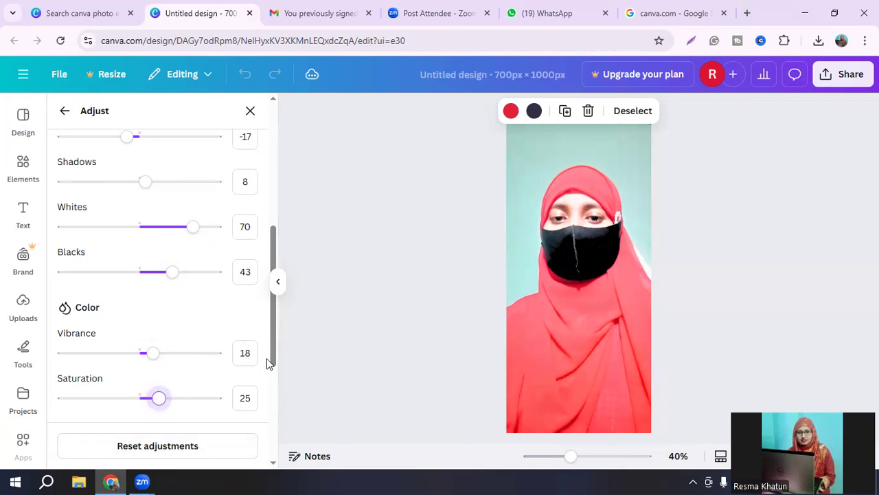
scroll(268, 364, down, 3)
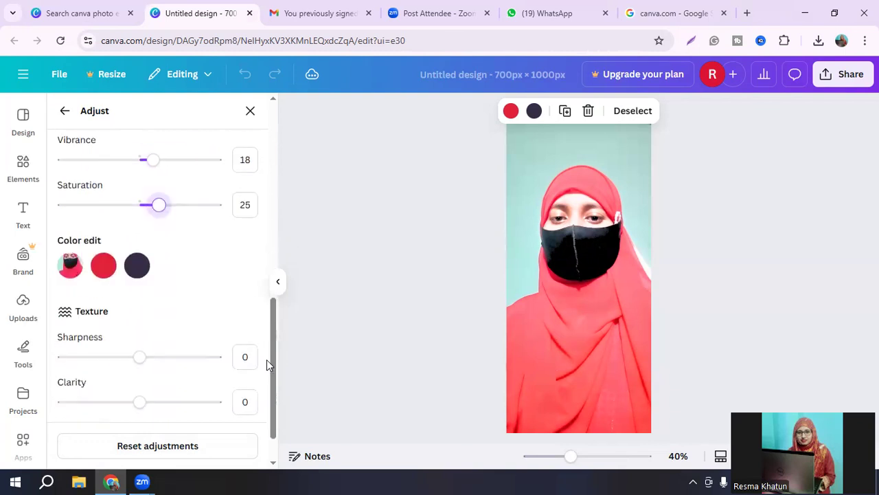
scroll(267, 364, down, 1)
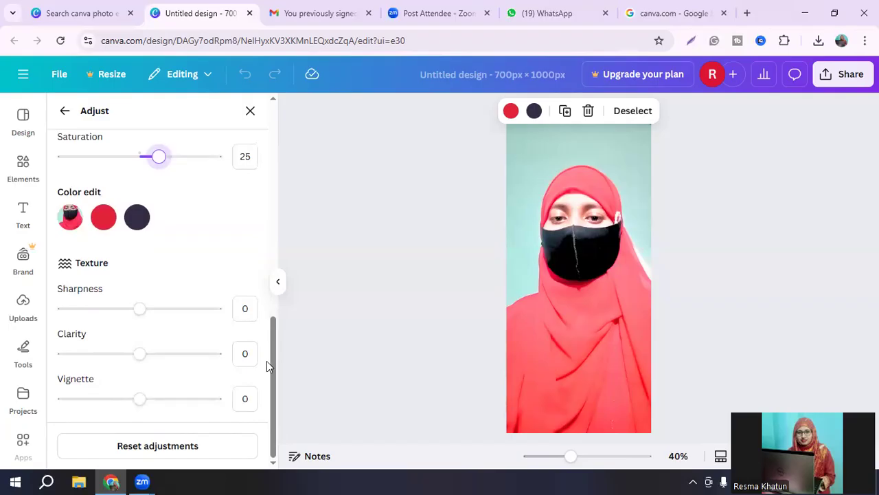
drag(138, 311, 171, 322)
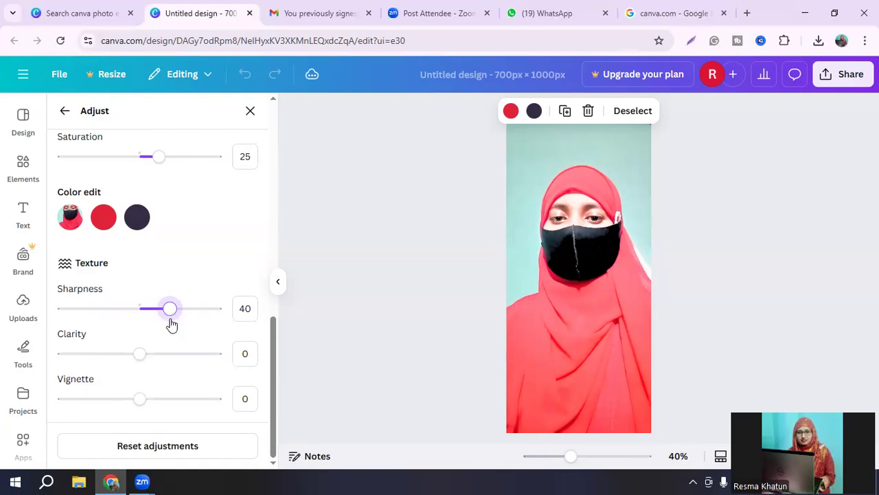
drag(140, 354, 159, 354)
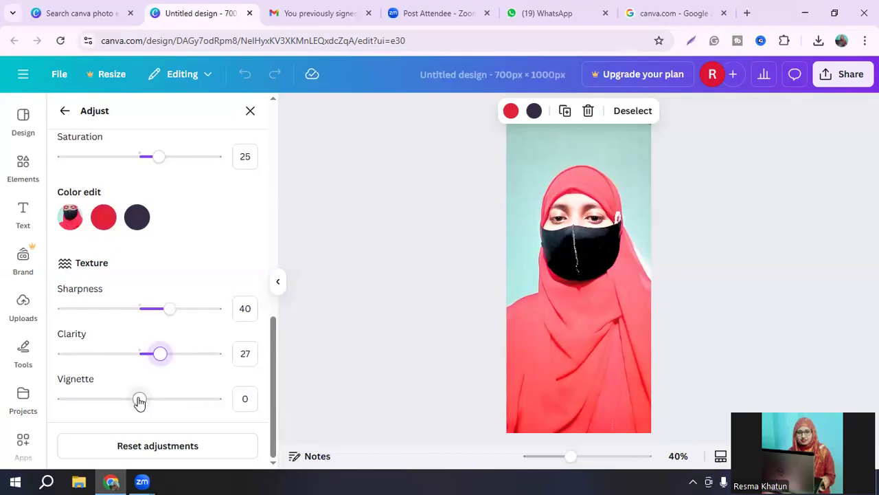
drag(139, 400, 152, 399)
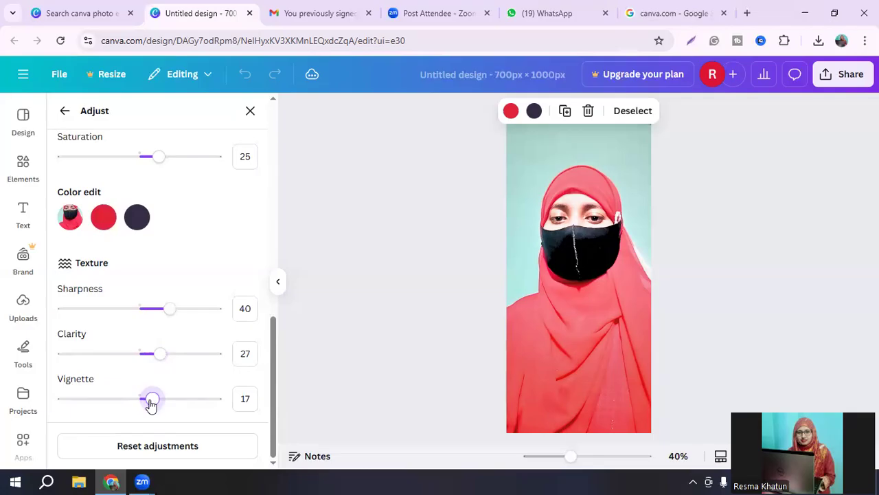
drag(151, 404, 158, 405)
Step: Deselect the foreground and select the photo's background as the area to edit
scroll(274, 373, up, 10)
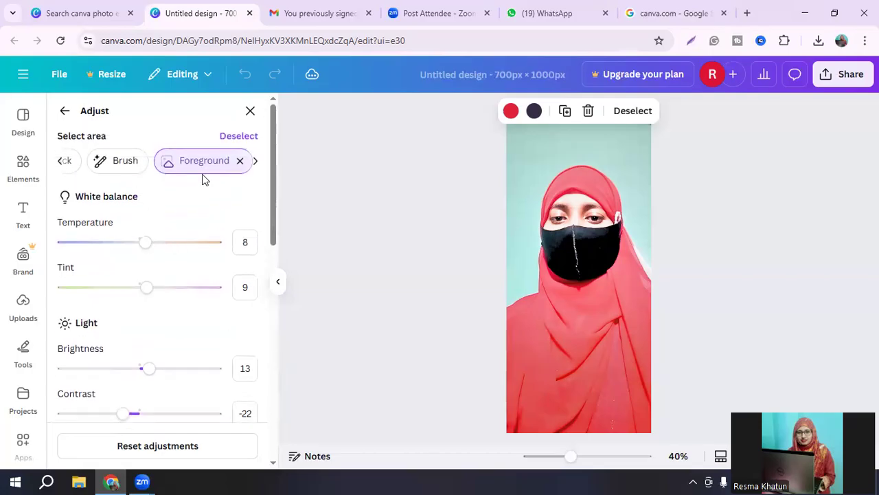
click(240, 162)
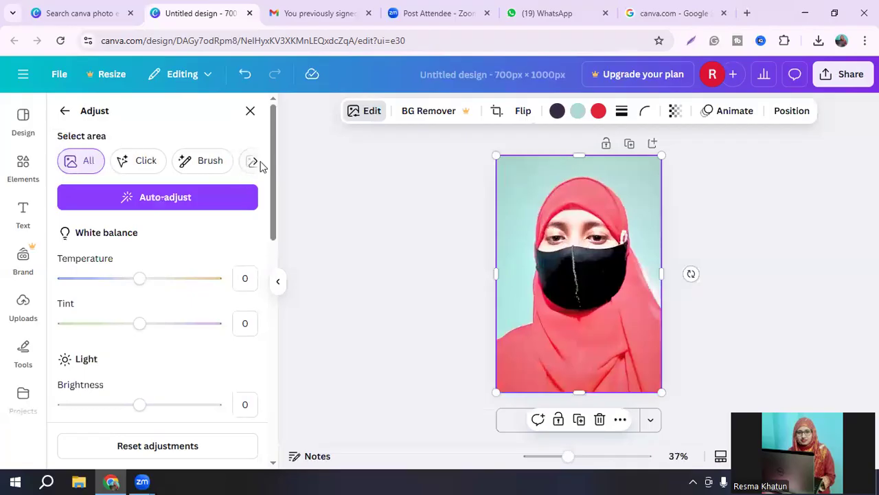
click(253, 162)
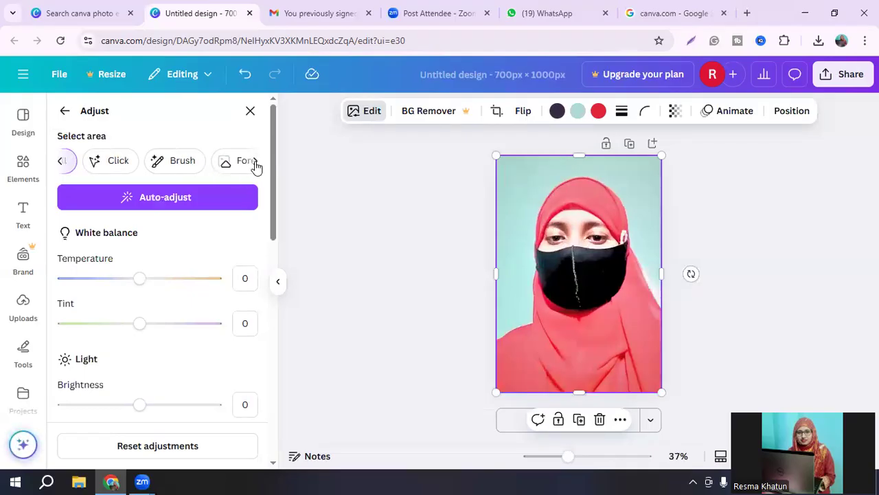
click(227, 165)
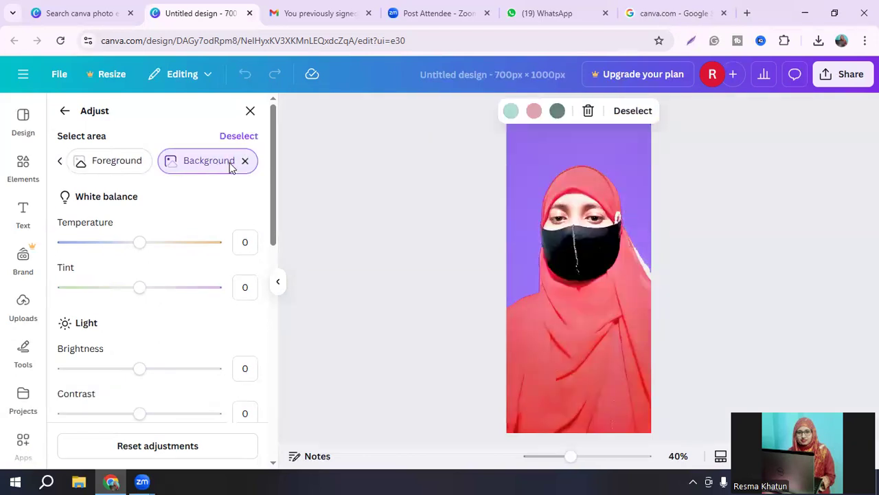
Step: Set the background's temperature to 7, tint to 9, brightness to 12, contrast to 13, highlights to 10, shadows to 11 and whites to 11
mouse_move(138, 244)
mouse_down()
mouse_move(145, 250)
mouse_move(144, 243)
mouse_up()
drag(140, 290, 149, 306)
scroll(261, 317, down, 1)
drag(139, 349, 147, 332)
scroll(269, 355, down, 1)
drag(139, 375, 147, 375)
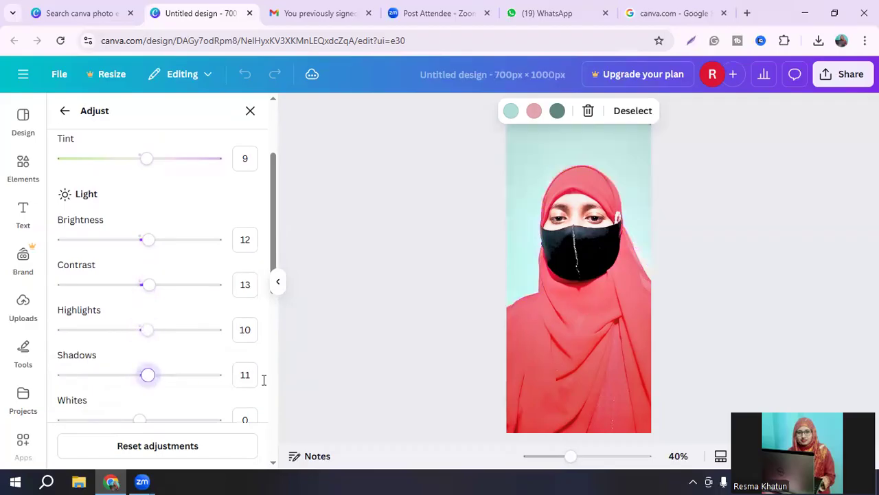
scroll(268, 381, down, 2)
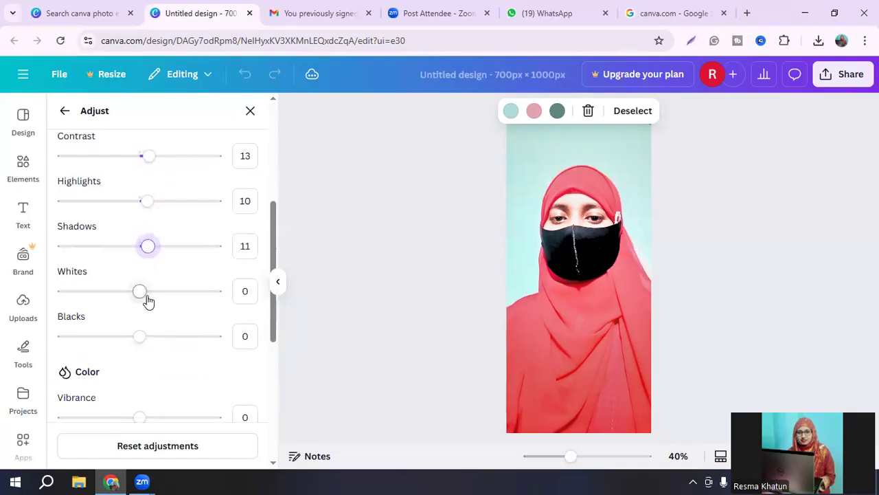
drag(137, 296, 151, 295)
Step: Set the background's vibrance to 11, raise its saturation slightly, and close the adjustments
scroll(270, 358, down, 2)
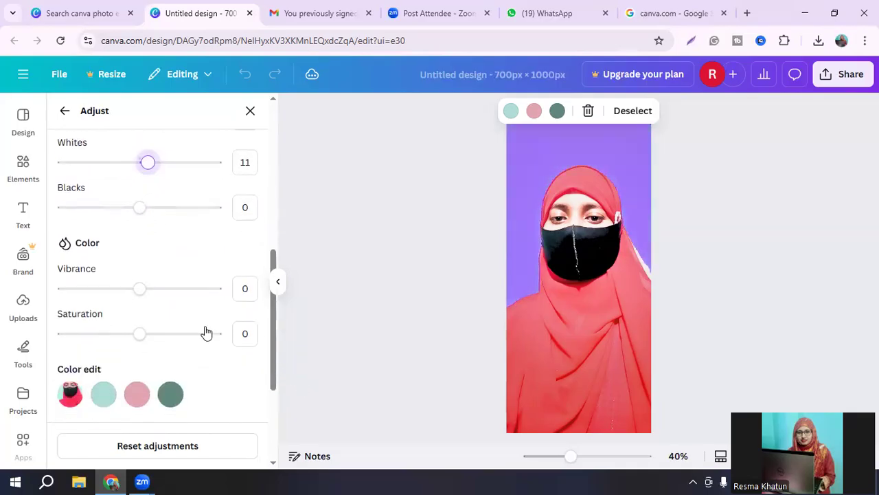
drag(140, 291, 149, 294)
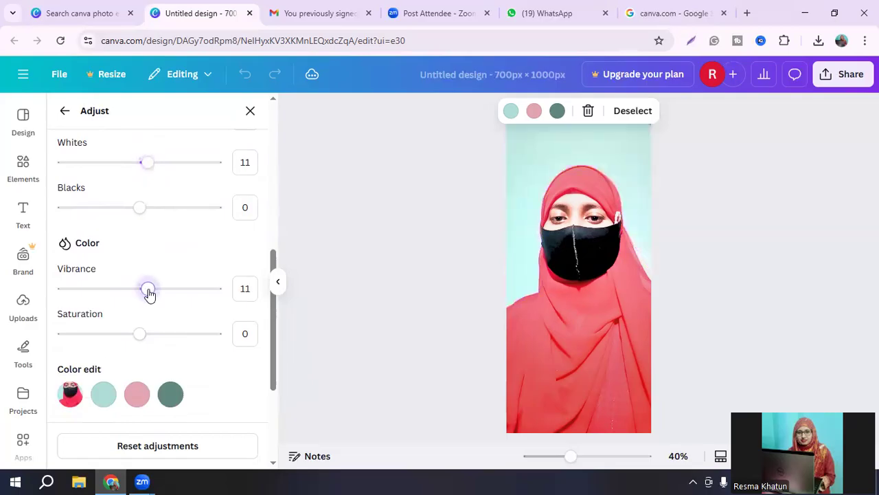
drag(150, 342, 160, 339)
scroll(268, 352, up, 3)
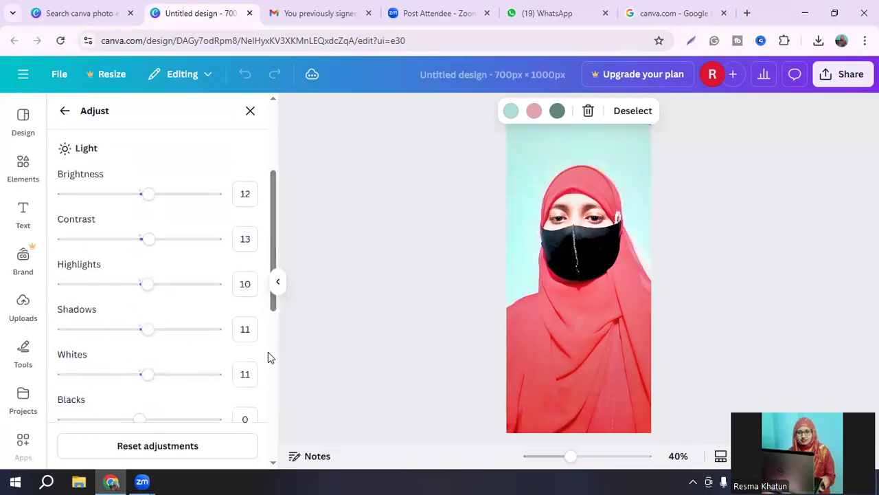
scroll(268, 356, up, 3)
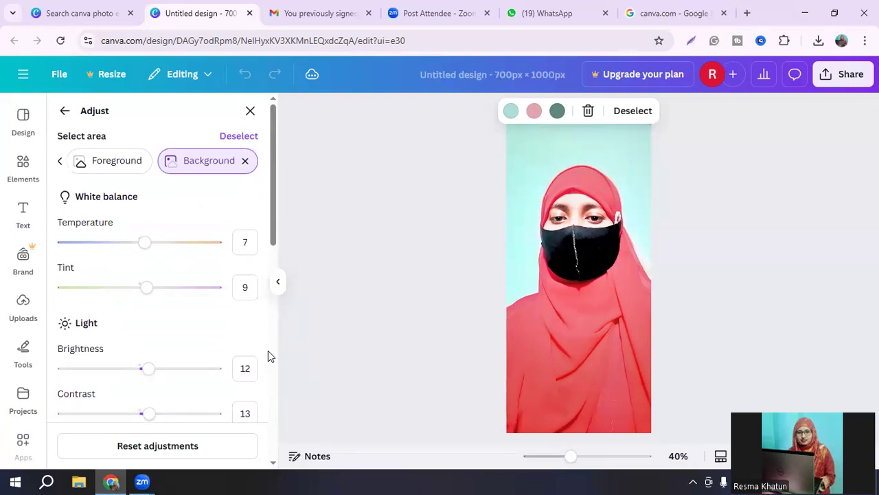
click(245, 163)
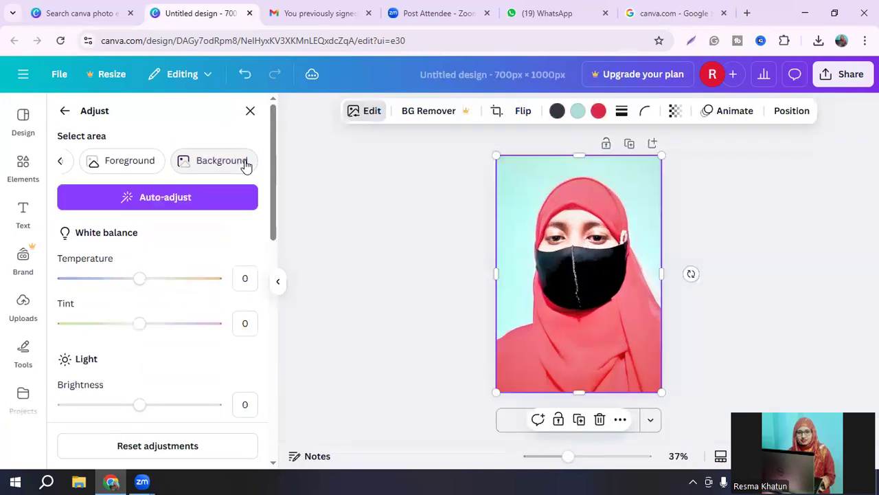
click(408, 243)
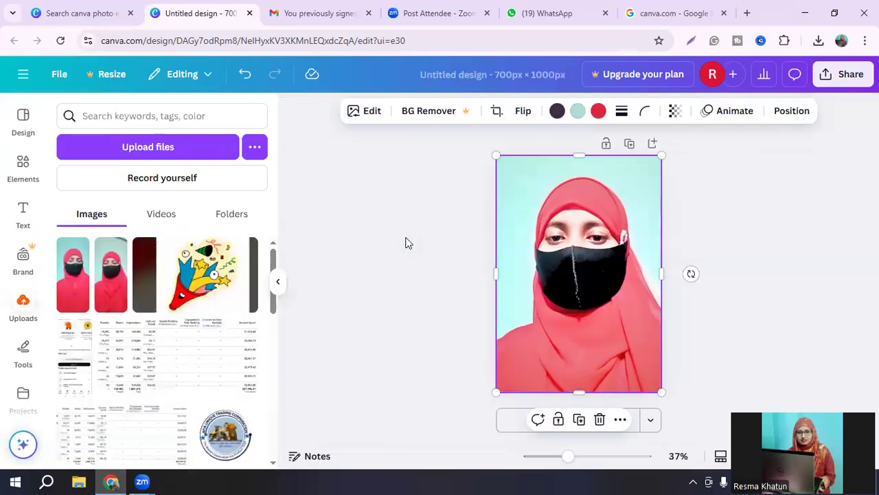
Step: Add a second page and place the unedited uploaded portrait photo on it
click(110, 275)
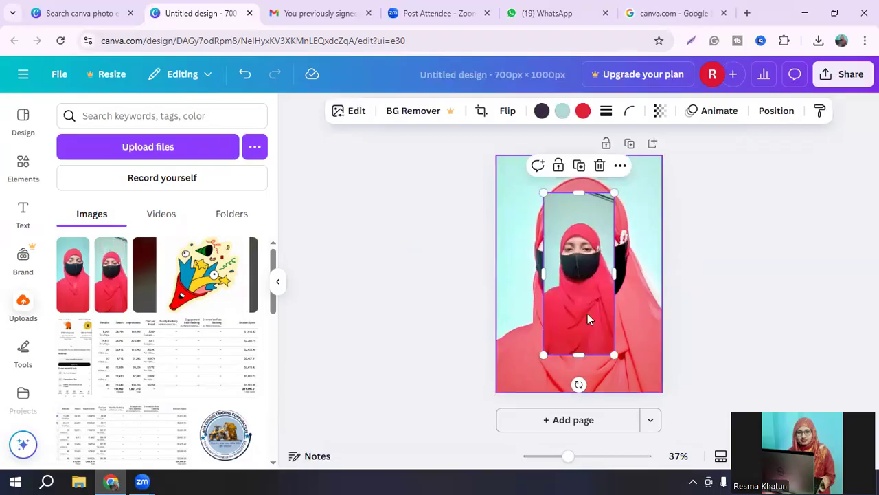
drag(578, 314, 405, 341)
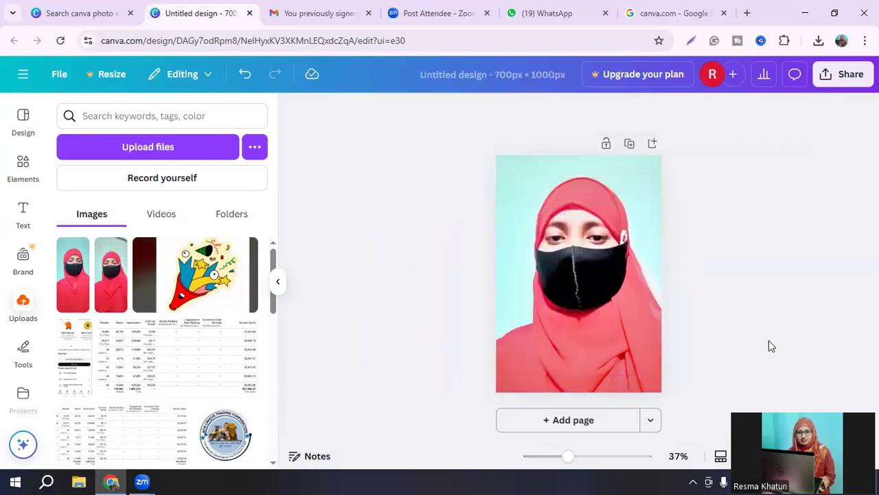
click(552, 431)
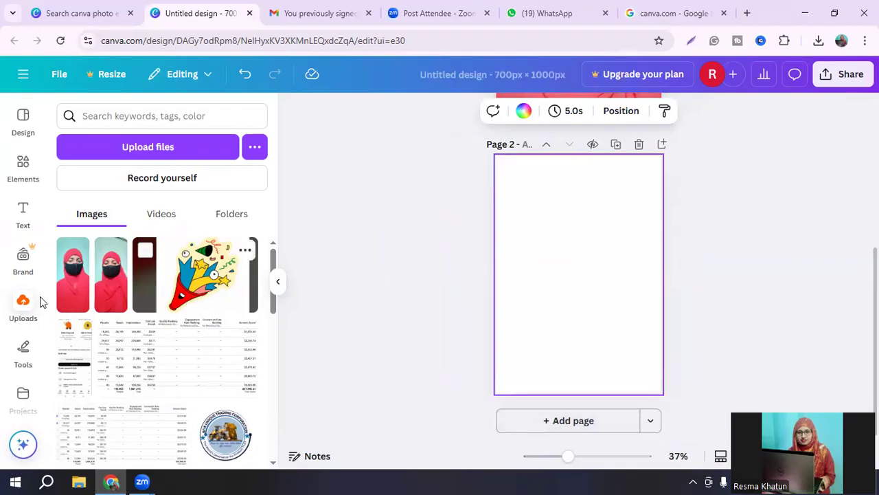
click(109, 281)
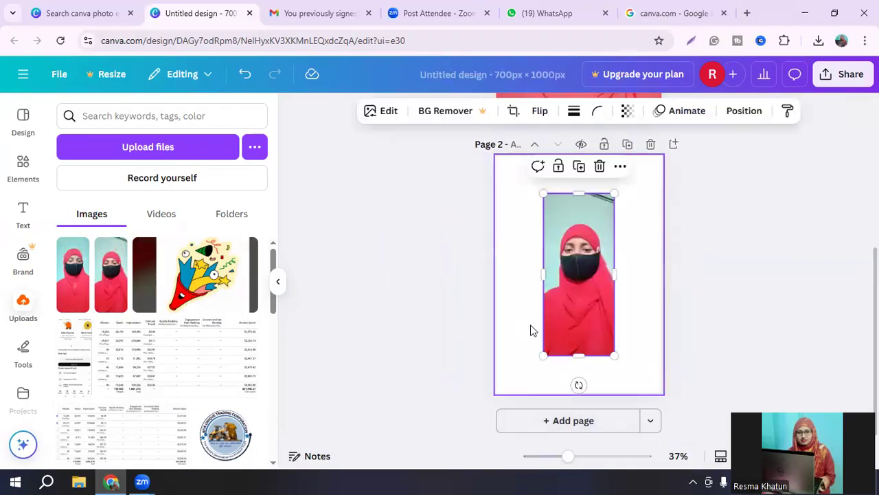
Step: Enlarge and stretch the photo on page 2 until it fills the whole page
drag(615, 193, 656, 173)
drag(534, 355, 527, 393)
drag(525, 277, 496, 277)
drag(629, 278, 661, 278)
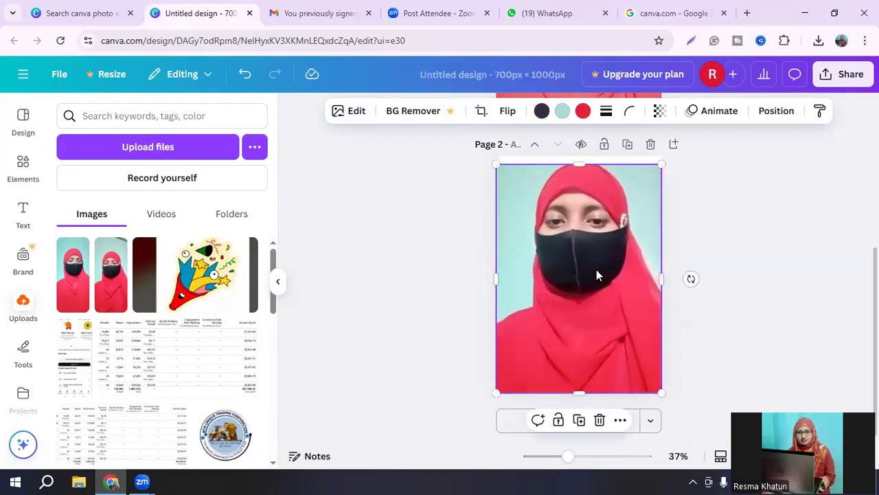
drag(579, 164, 579, 156)
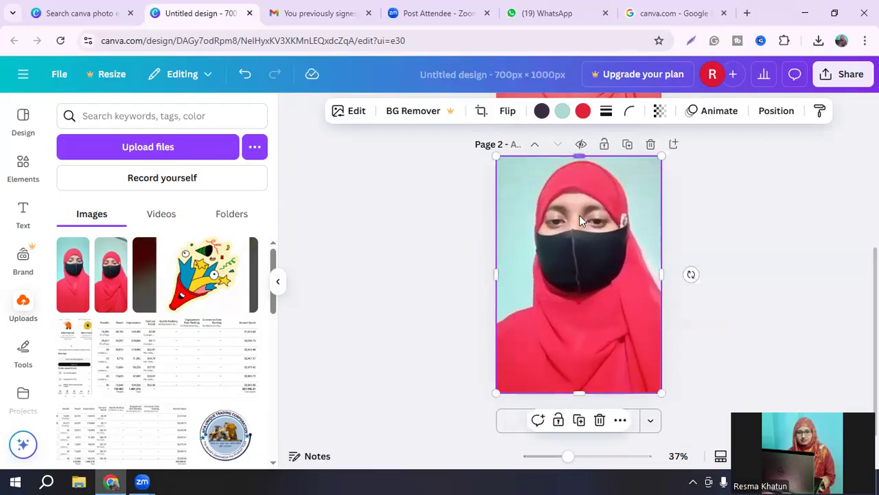
Step: Shift the page 2 photo down inside its crop frame to leave space above the head, and apply the crop
double_click(574, 311)
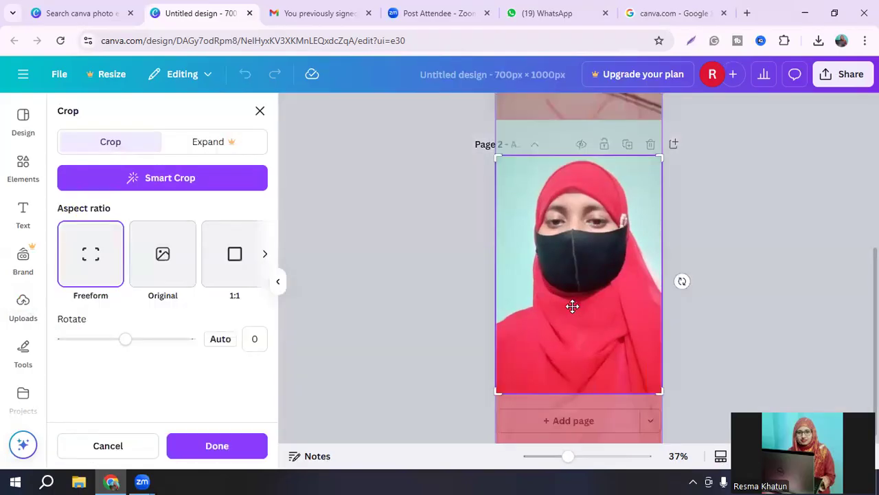
drag(572, 316, 573, 322)
click(829, 308)
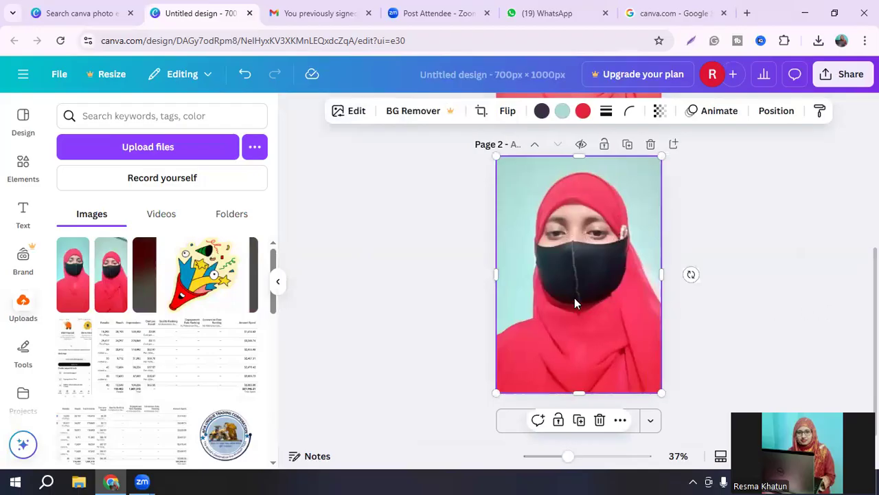
scroll(834, 314, up, 2)
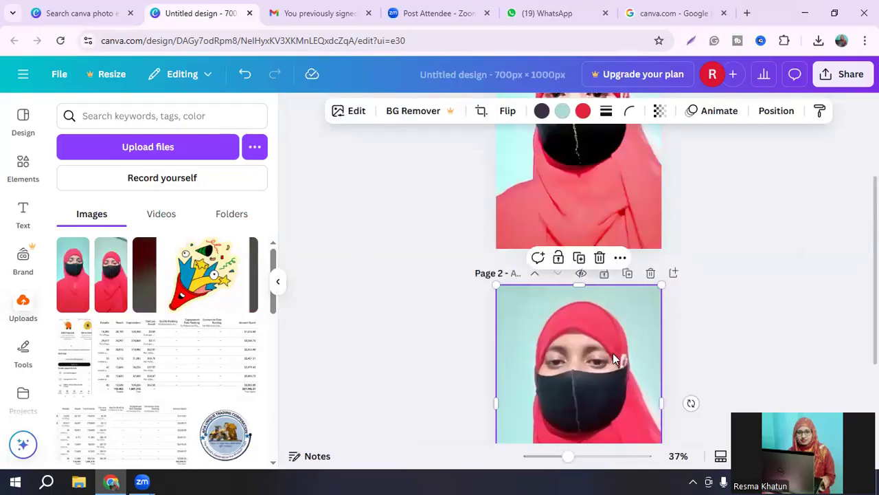
Step: Compare the edited portrait on page 1 with the unedited photo on page 2
scroll(614, 352, down, 1)
scroll(621, 347, down, 1)
scroll(622, 347, up, 4)
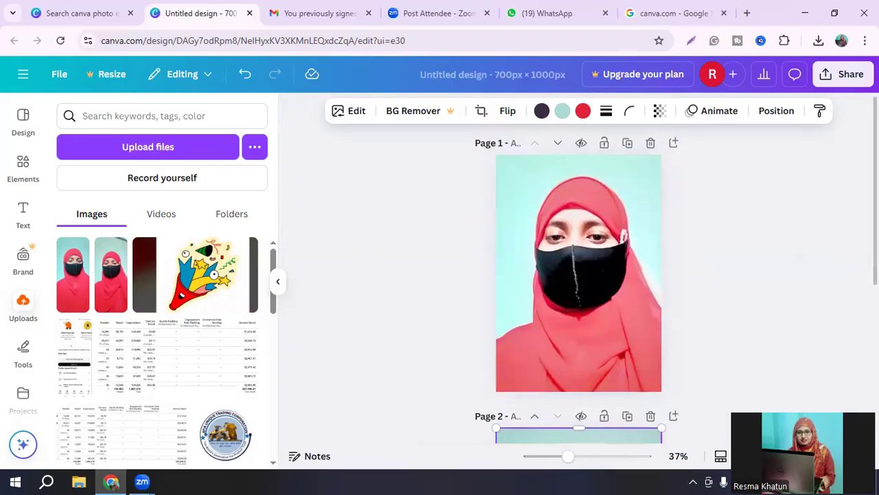
scroll(579, 282, down, 3)
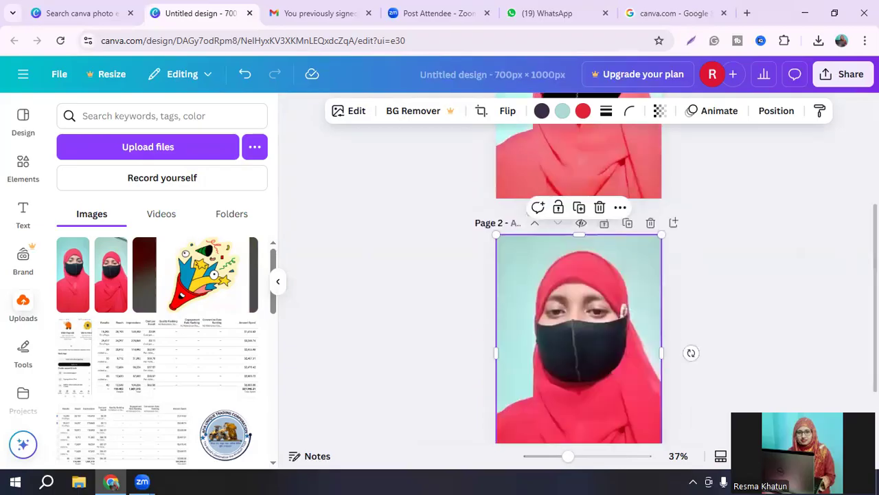
scroll(579, 281, up, 3)
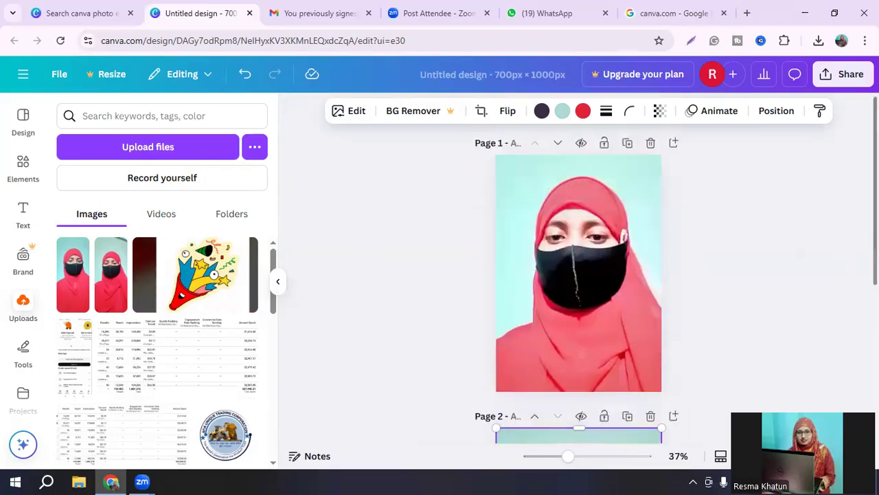
scroll(579, 282, down, 1)
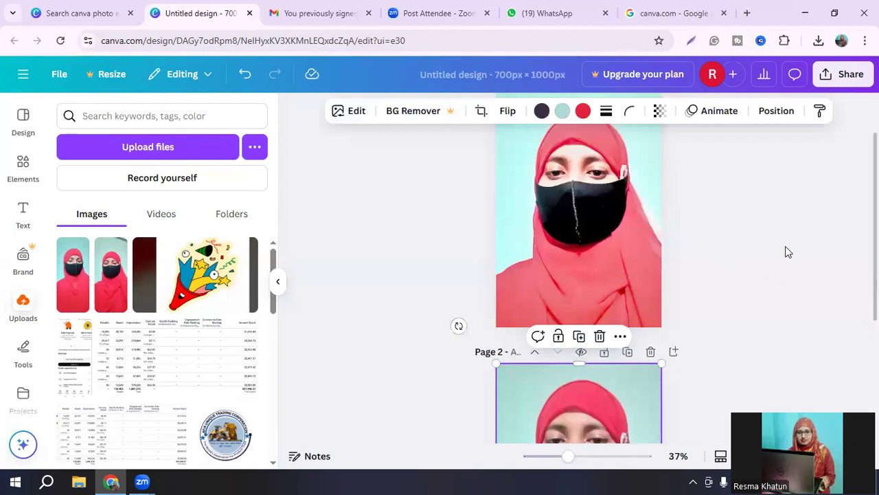
scroll(579, 282, up, 1)
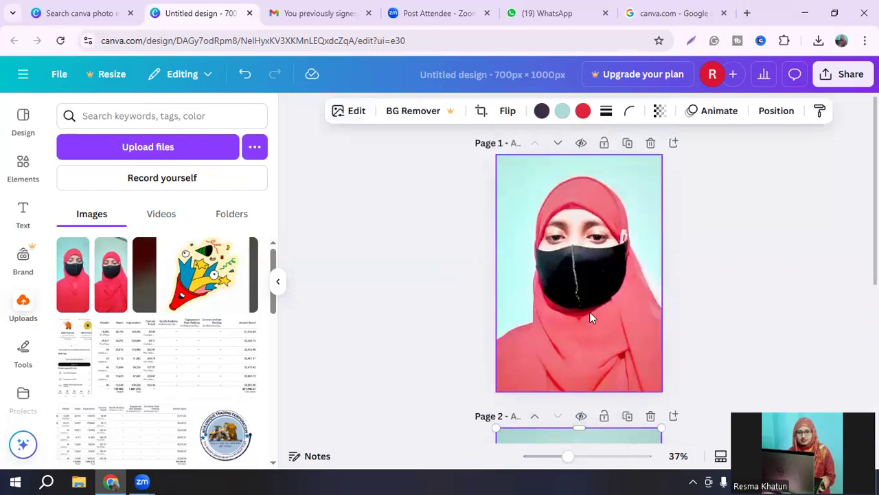
scroll(747, 300, down, 3)
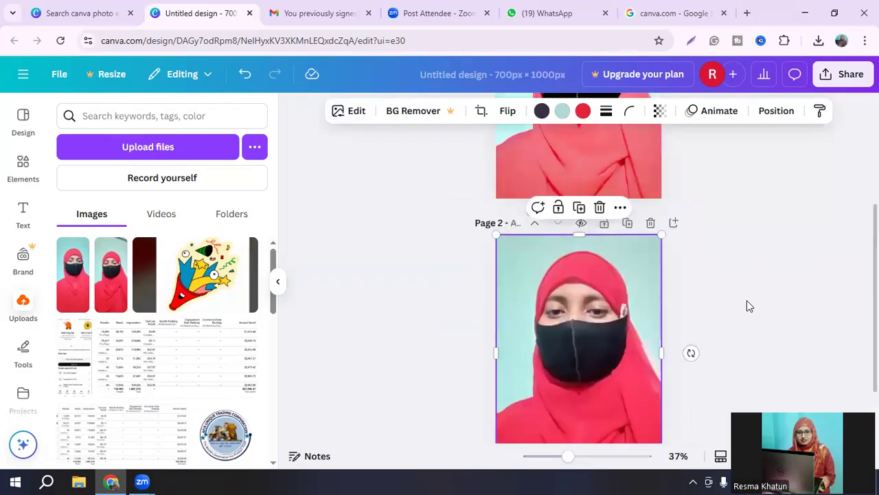
scroll(588, 295, down, 1)
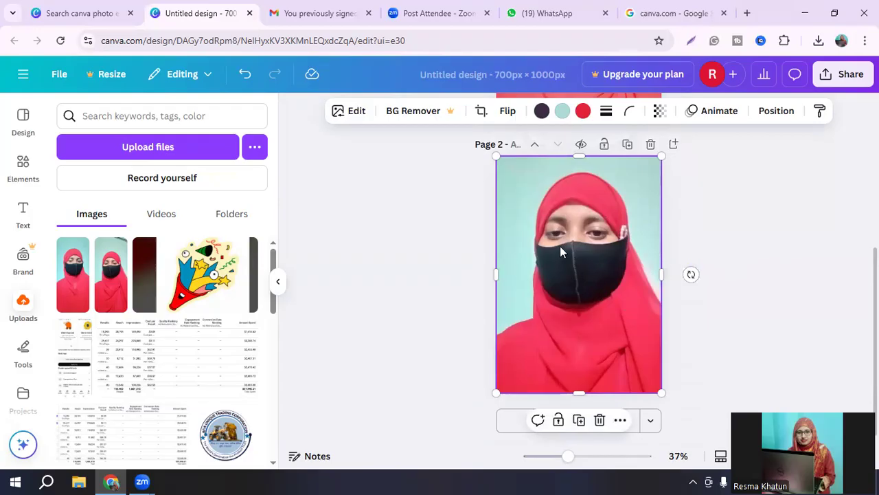
scroll(797, 302, up, 2)
scroll(799, 296, up, 2)
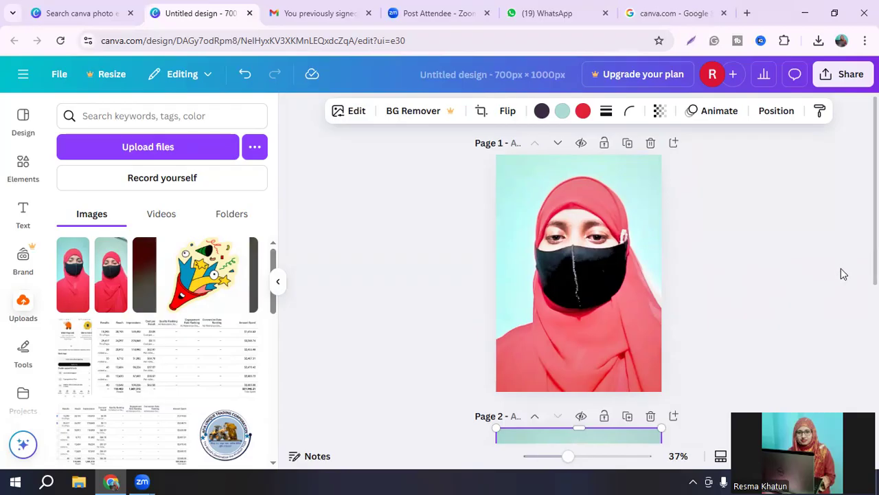
scroll(841, 269, down, 2)
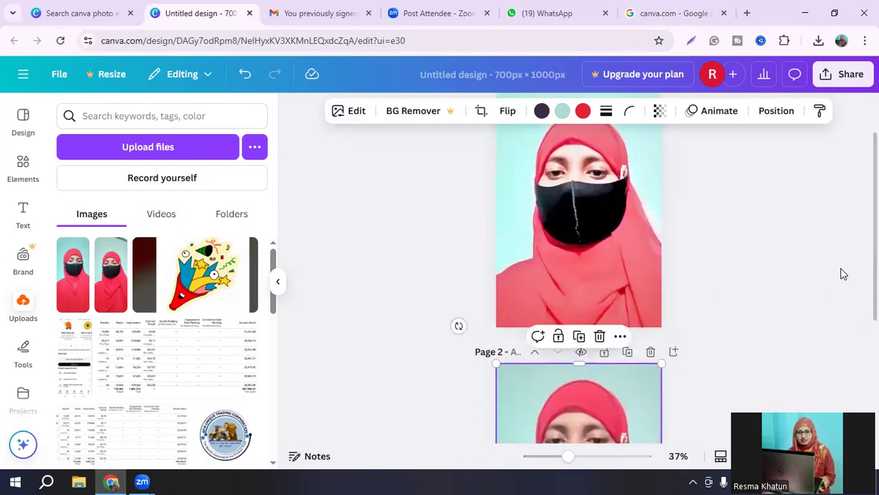
scroll(844, 274, down, 2)
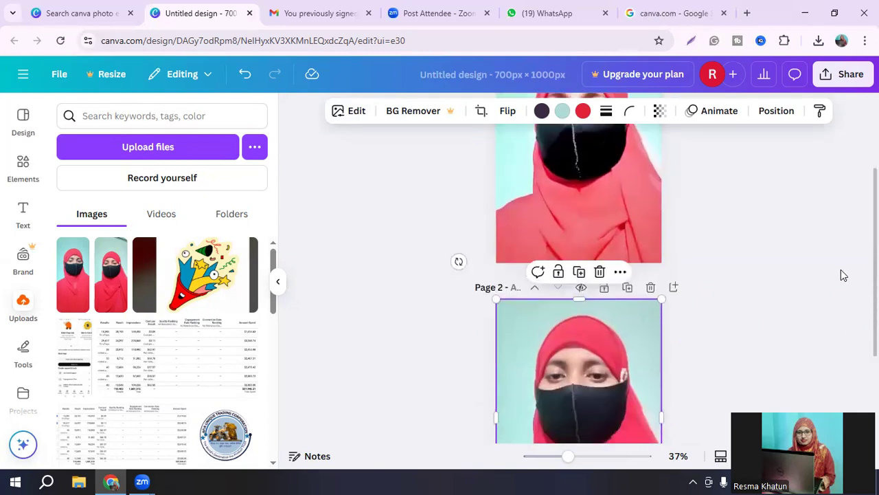
scroll(843, 274, down, 2)
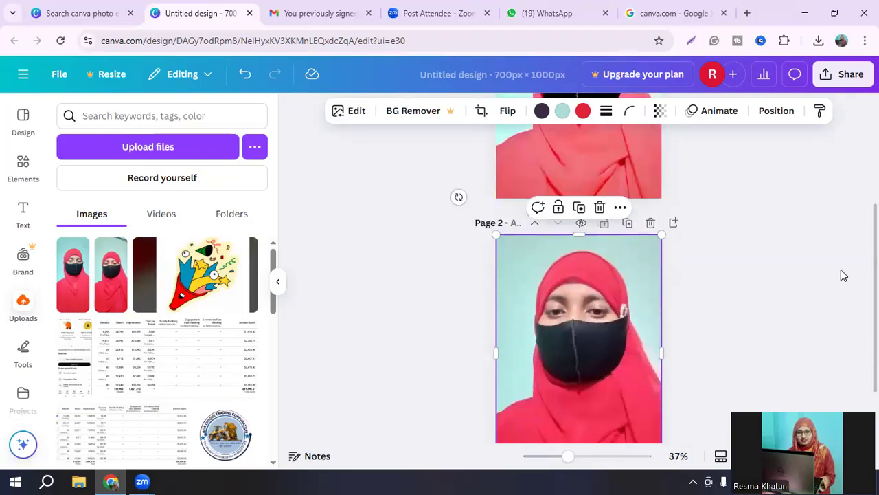
scroll(843, 275, up, 4)
scroll(840, 270, up, 2)
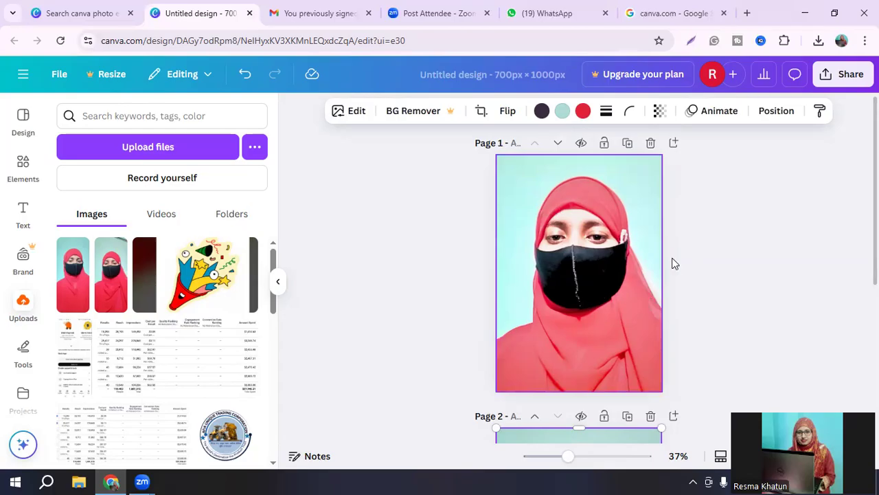
Step: Download only page 1 of the design as a PNG at size 1 (700 × 1,000 px)
click(846, 80)
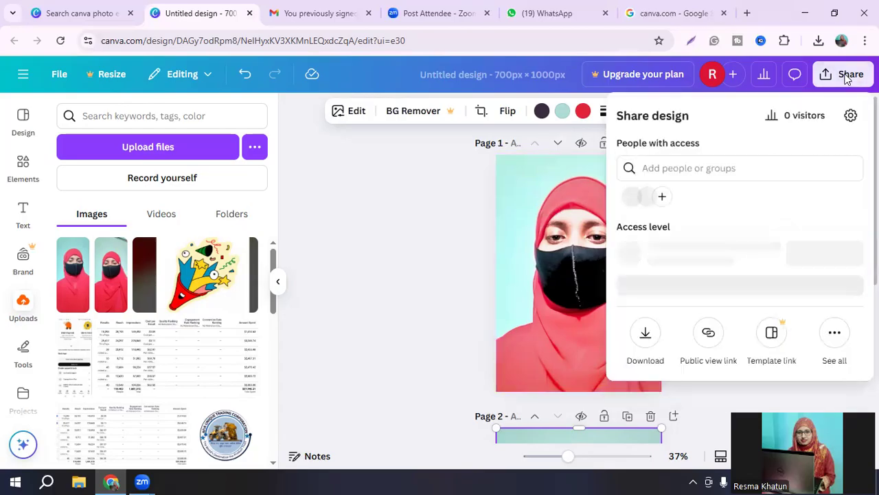
click(646, 340)
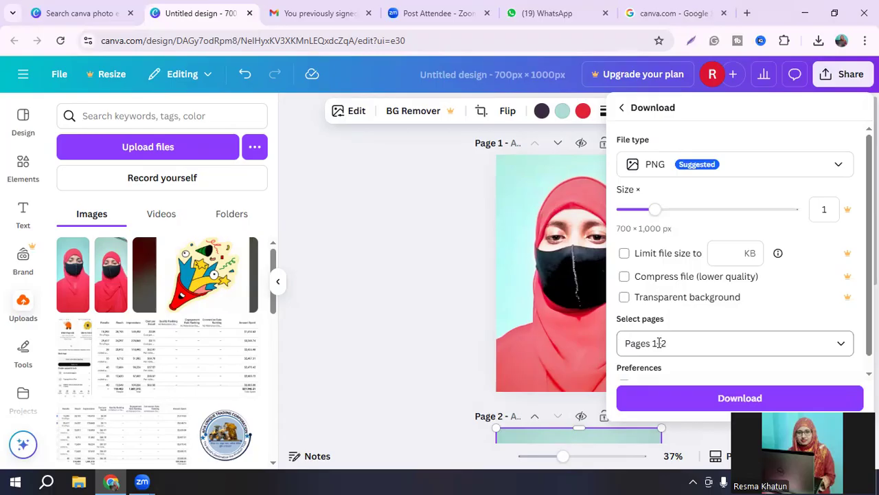
click(656, 343)
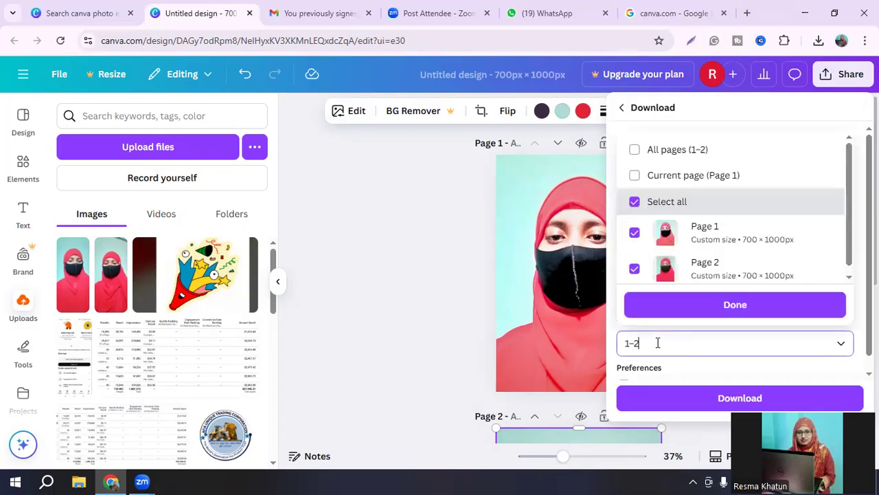
drag(654, 343, 631, 341)
key(BackSpace)
scroll(739, 352, down, 1)
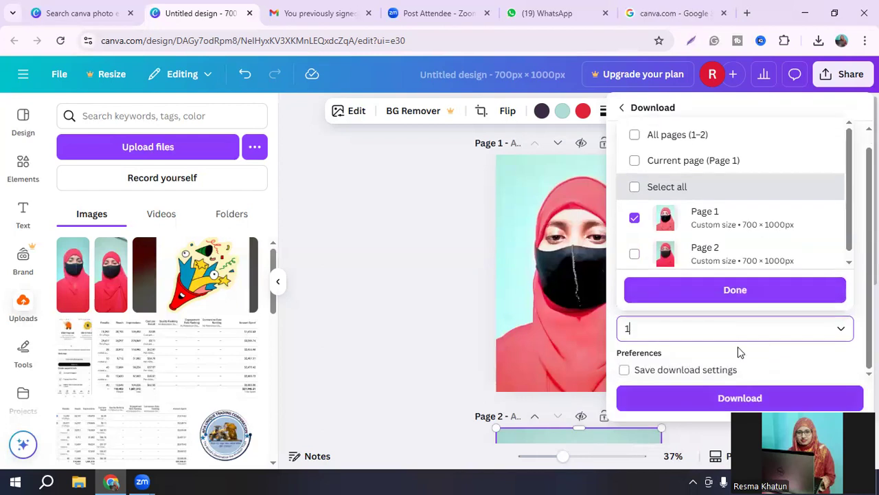
key(Return)
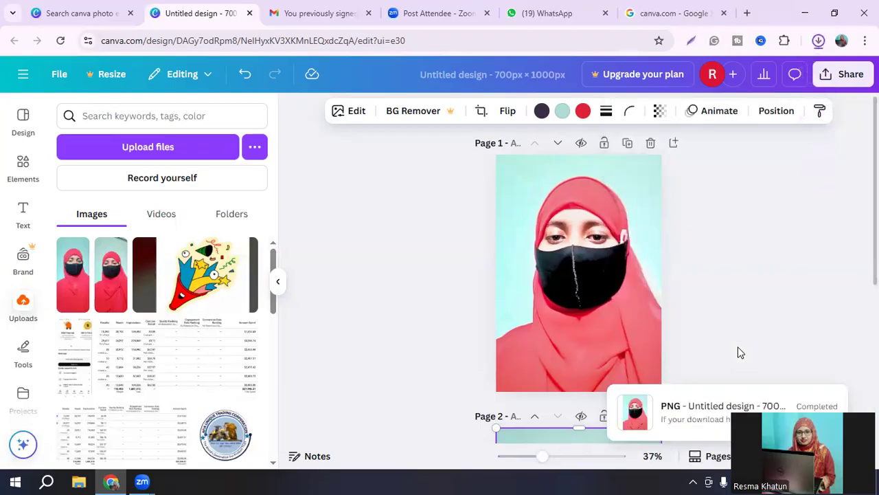
Step: Open the downloaded Untitled design (2).png from the Downloads folder to check it, and close the image viewer and folder window
click(818, 41)
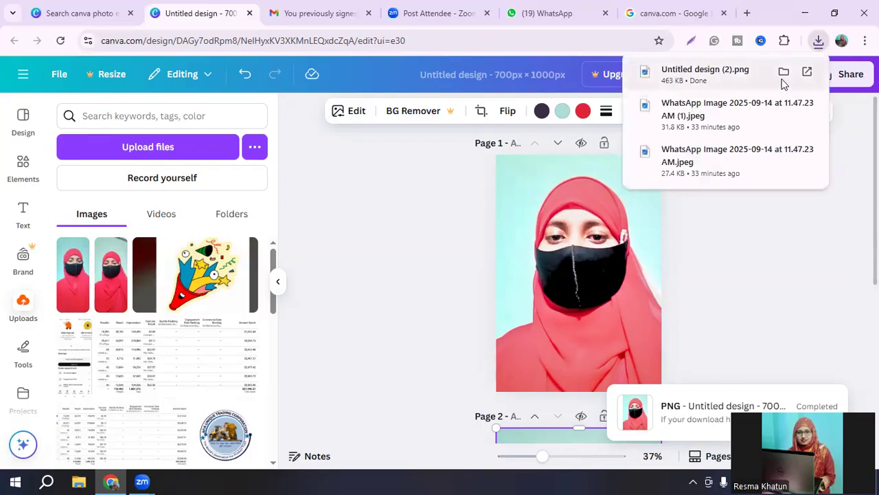
click(784, 72)
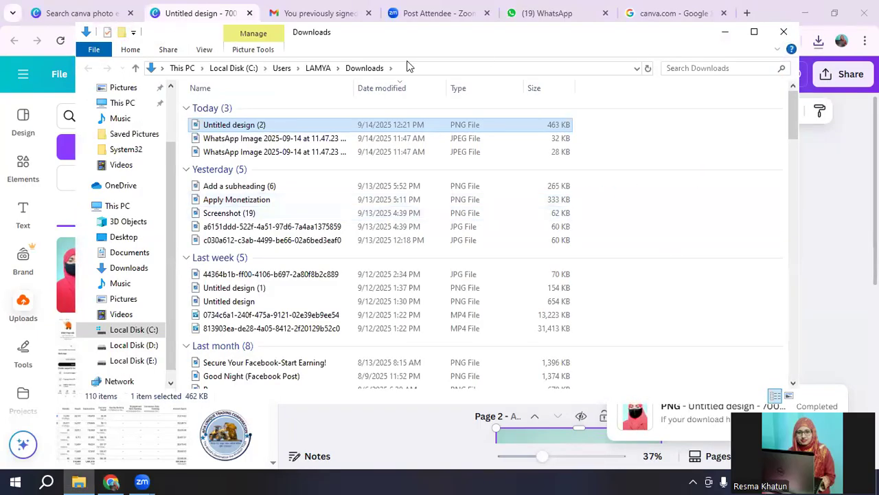
double_click(386, 128)
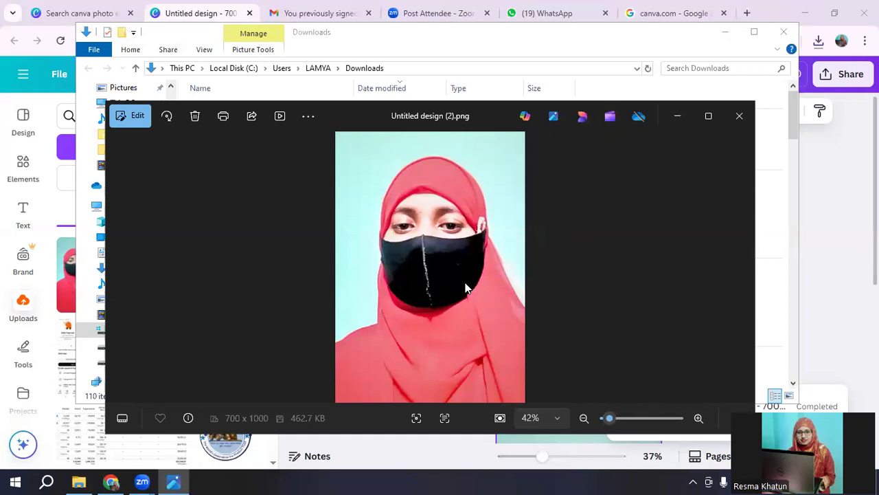
click(738, 117)
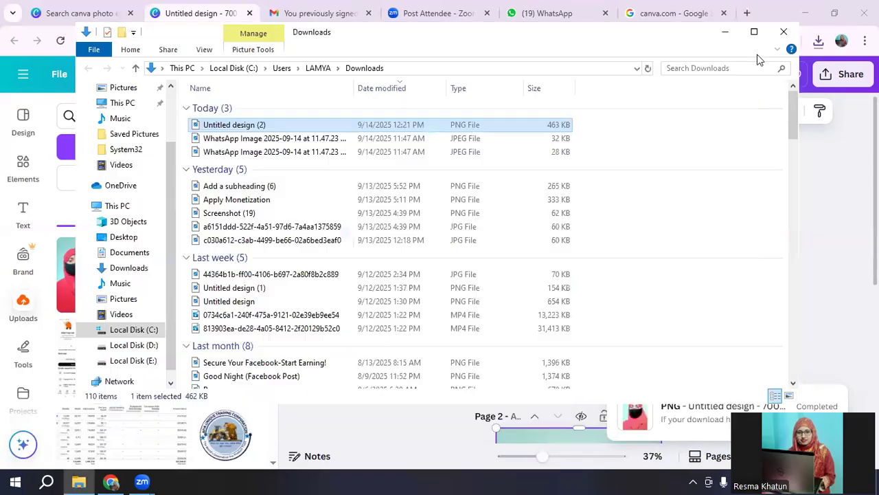
click(785, 33)
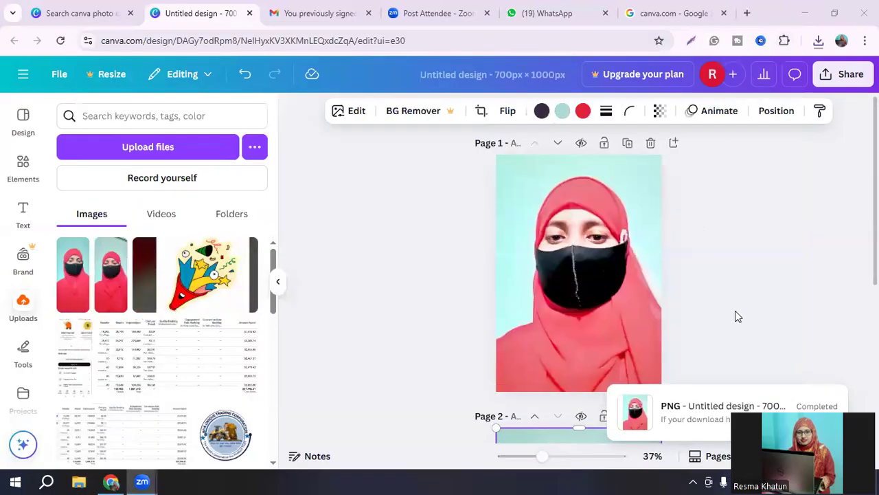